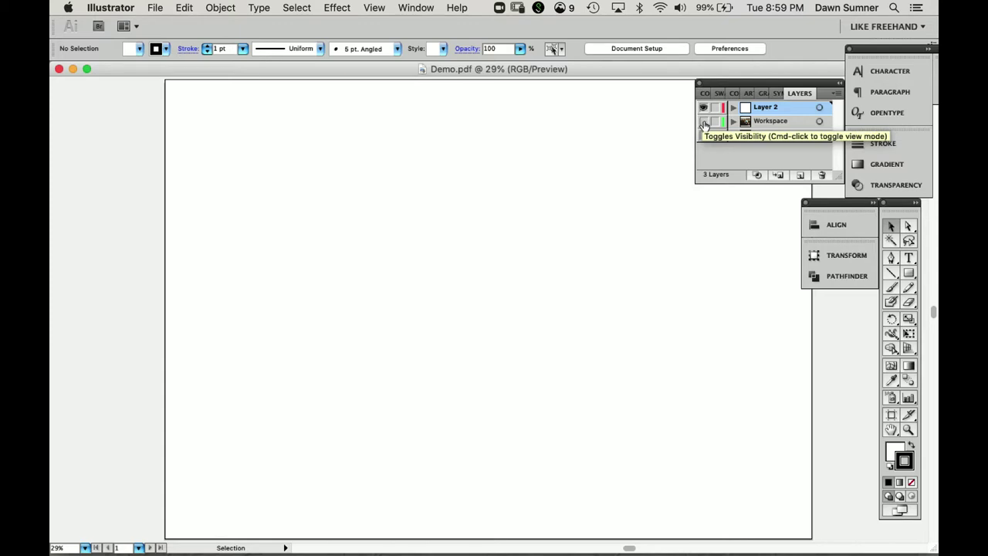
Show the Workspace layer, trial-scale the desk photo and undo, then move it right and down.
left_click(703, 122)
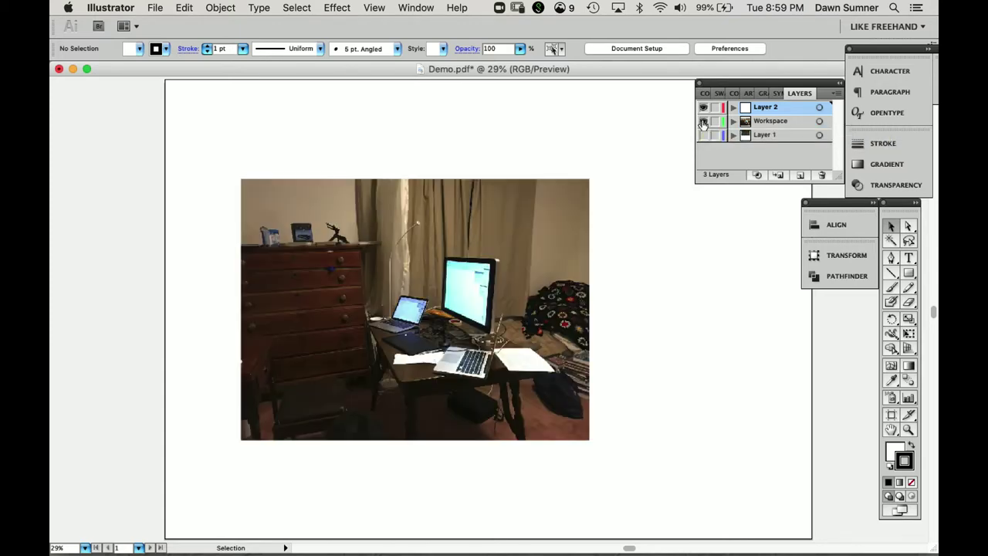
left_click(524, 259)
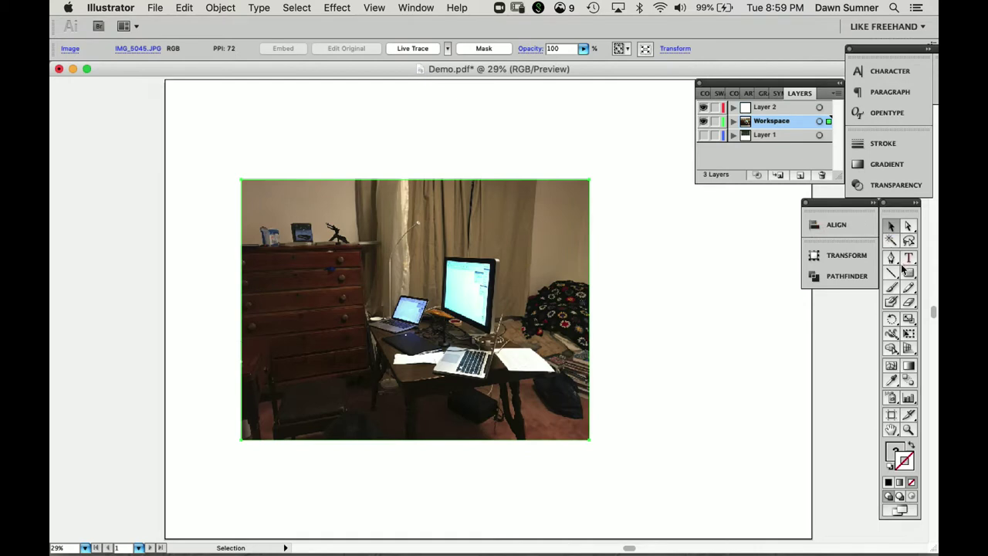
left_click(909, 319)
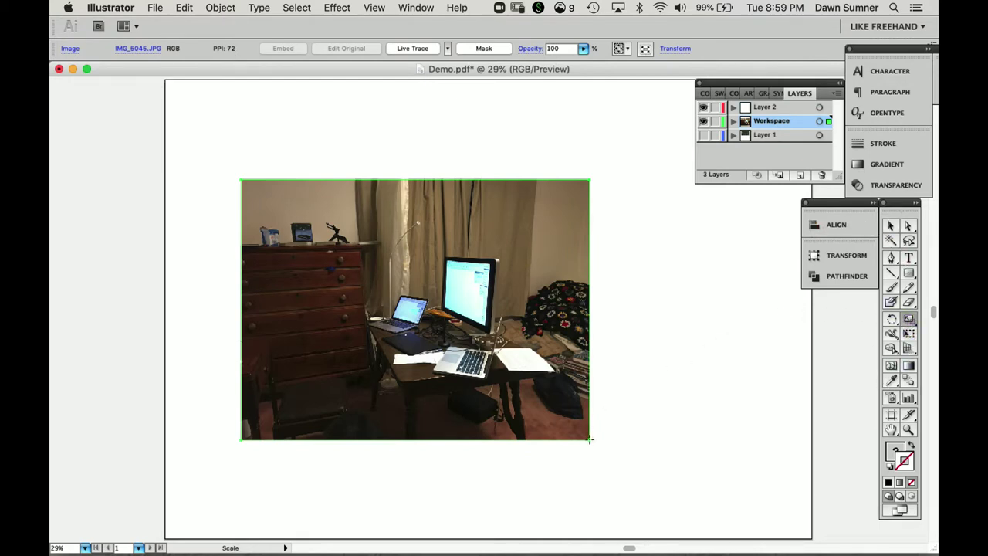
left_click_drag(589, 439, 499, 340)
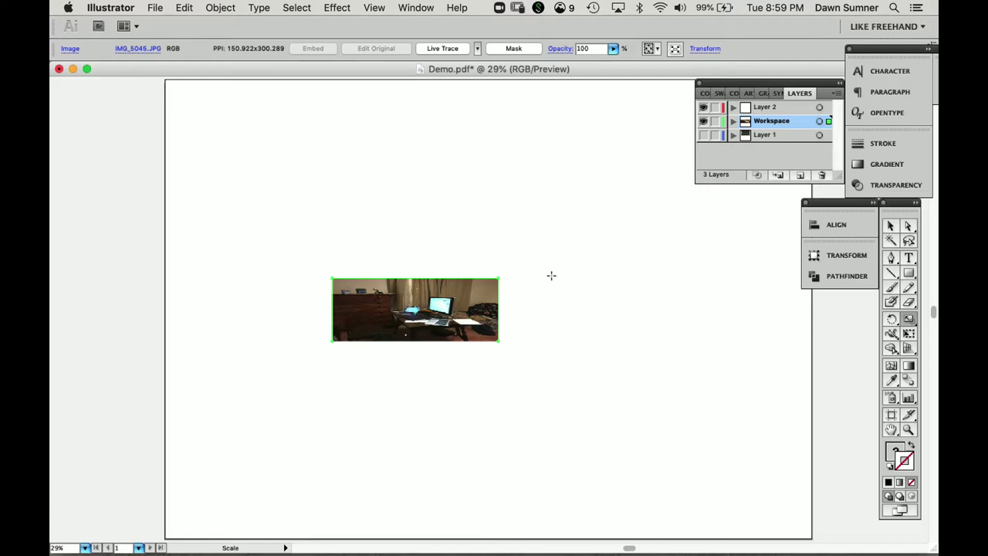
key("super+z")
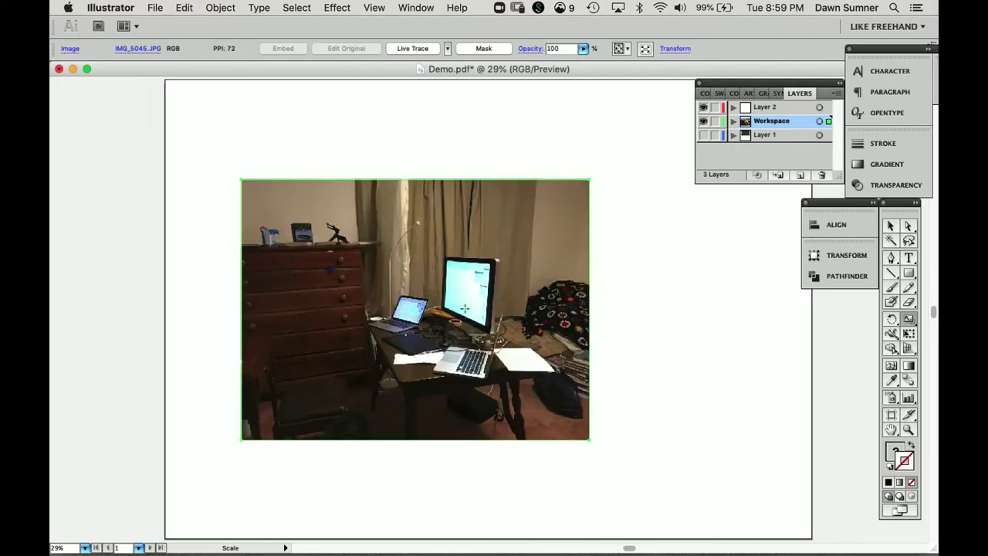
left_click(891, 225)
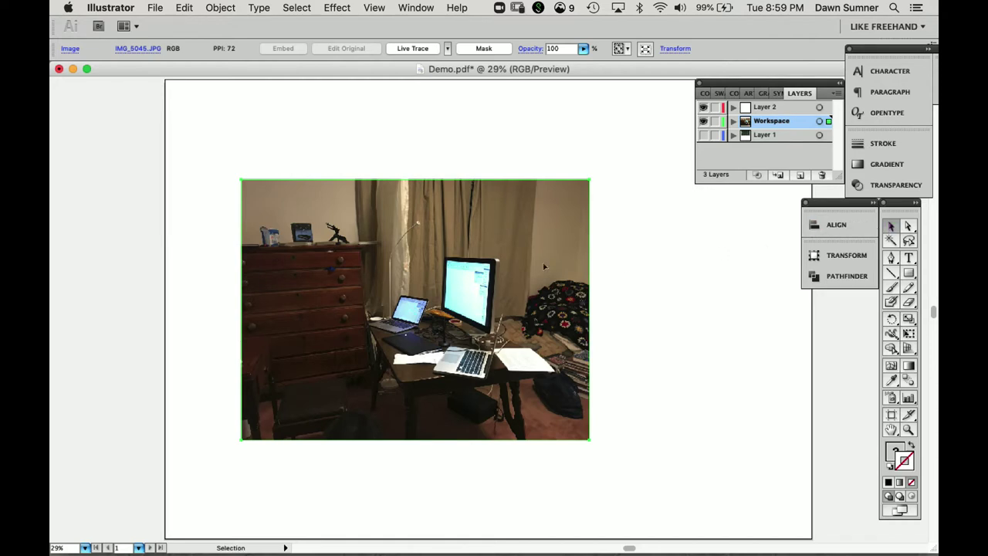
left_click_drag(388, 282, 490, 320)
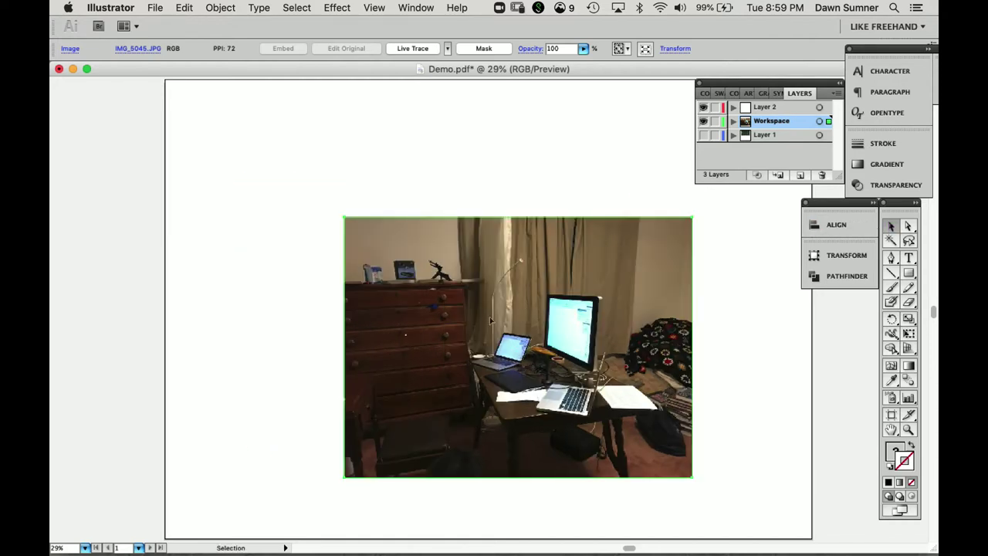
Lock the Workspace layer, target Layer 2, and give the Blob Brush a blue stroke with no fill.
left_click(715, 121)
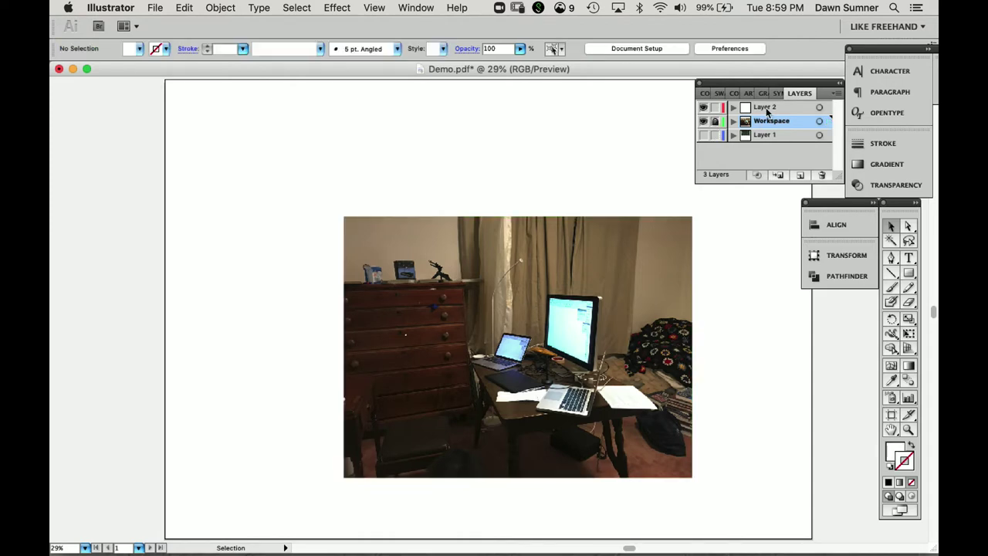
left_click(764, 108)
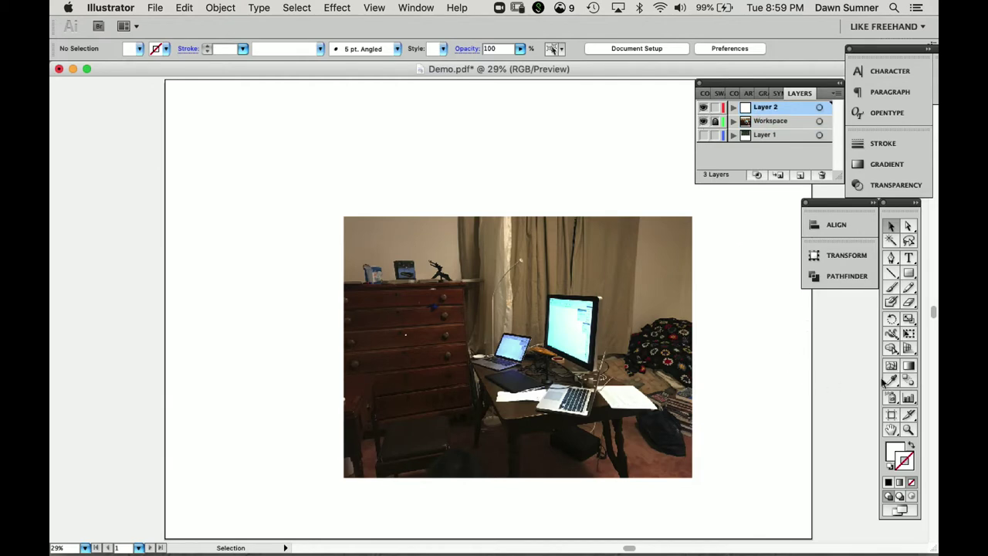
left_click(892, 303)
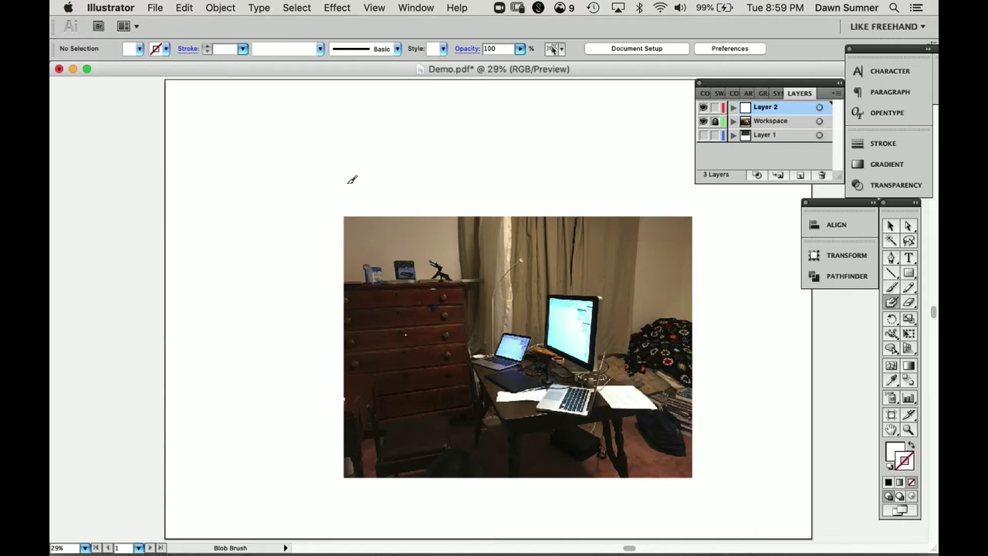
key("shift+x")
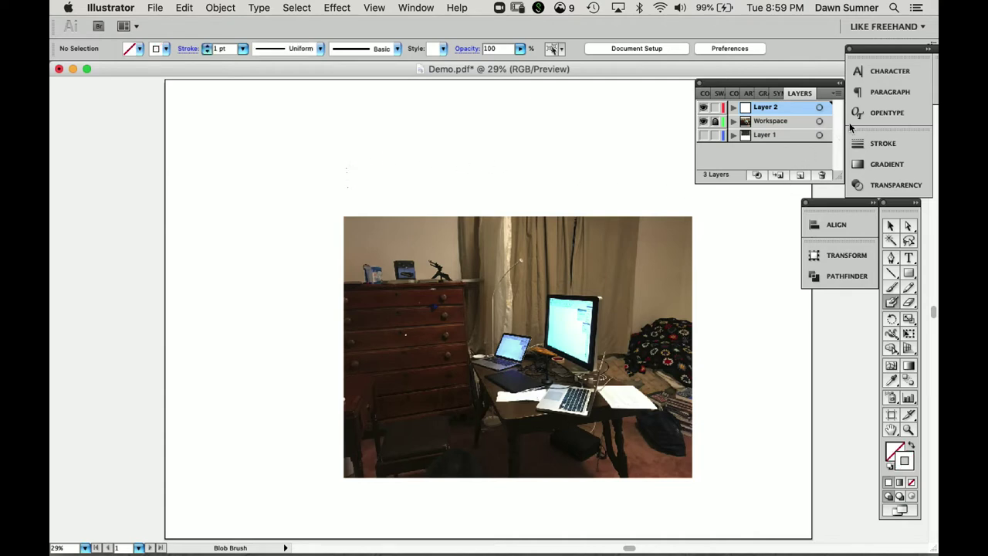
left_click(721, 94)
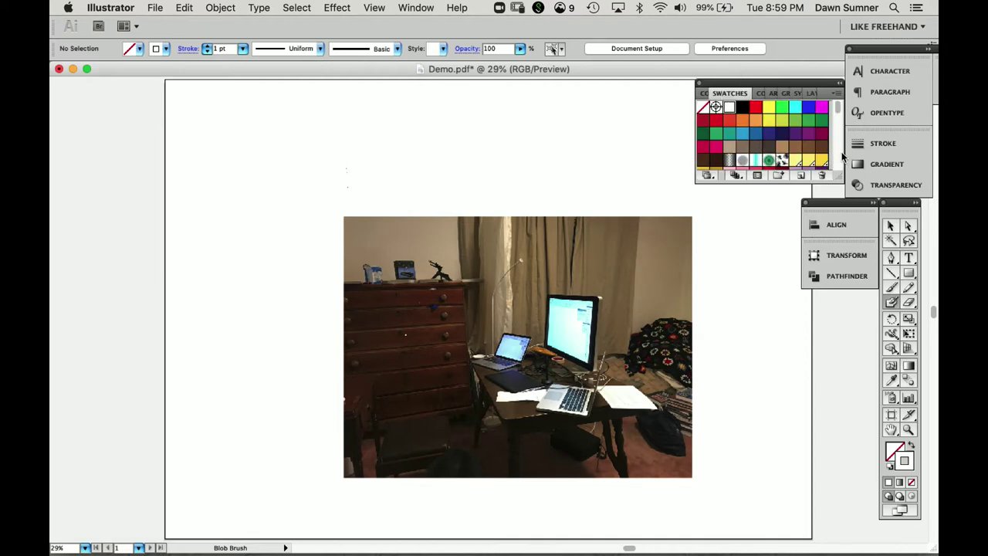
left_click(838, 158)
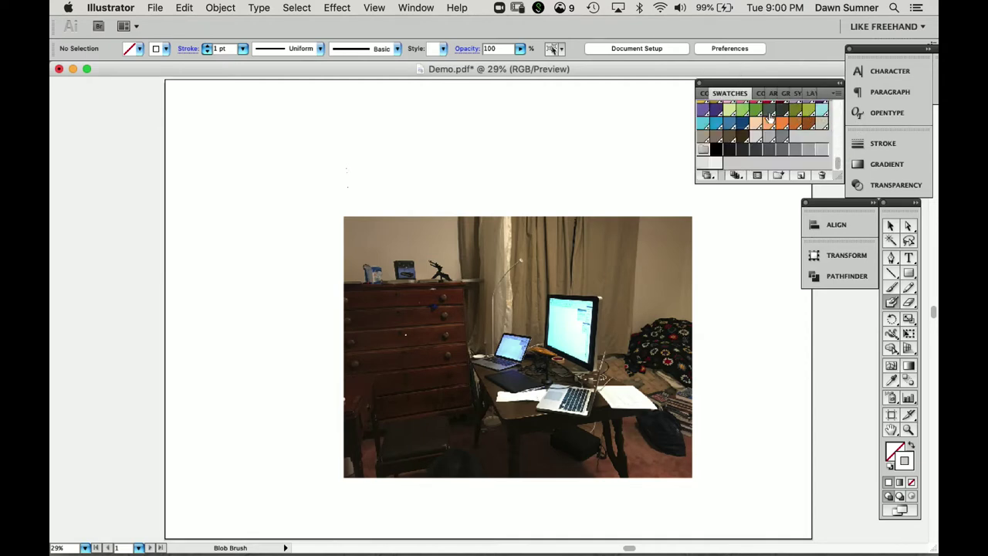
left_click(742, 124)
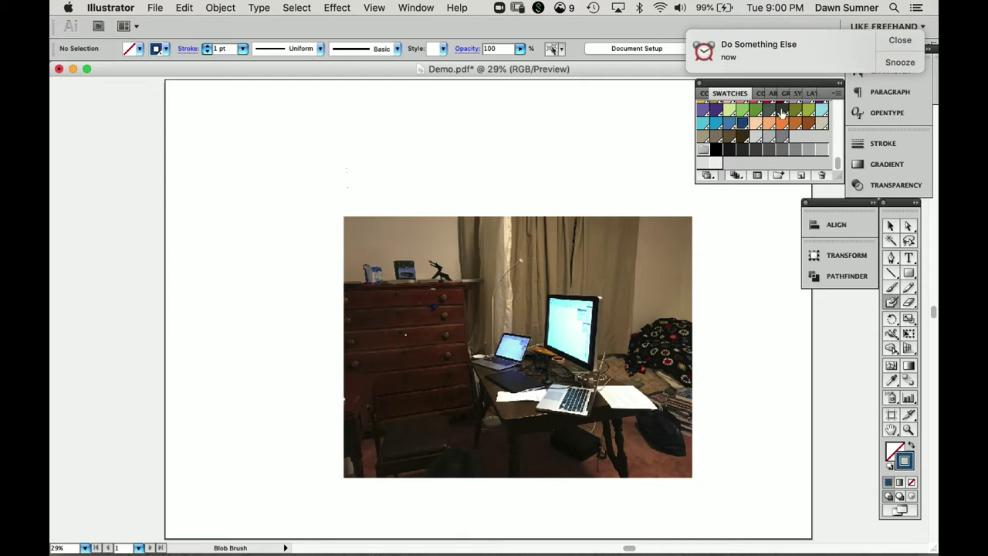
left_click(900, 40)
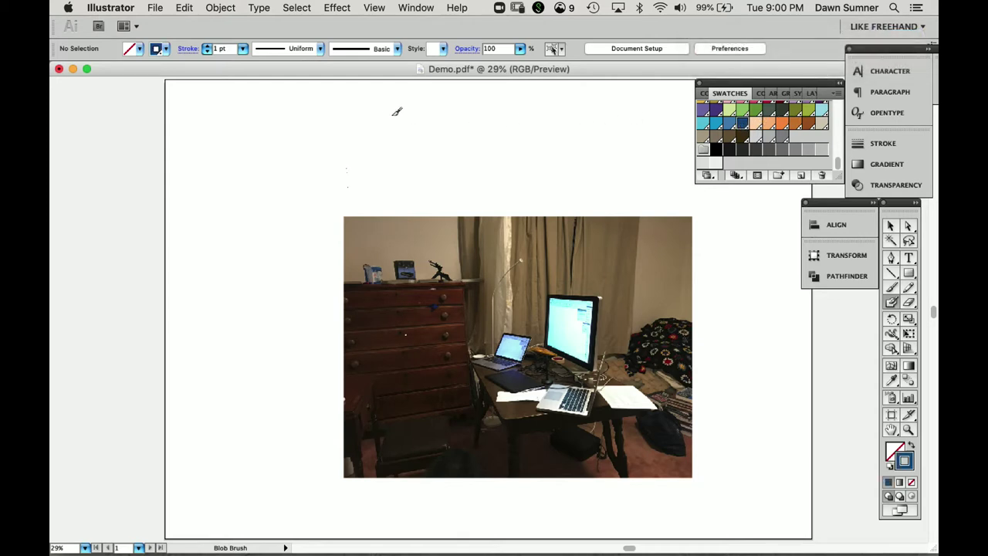
Hand-letter 'Tablet' and then 'Demo' in blue above the desk photo.
left_click_drag(349, 146, 349, 183)
mouse_move(332, 146)
left_mouse_down()
mouse_move(379, 144)
mouse_move(394, 182)
left_mouse_up()
left_click_drag(399, 146, 400, 181)
mouse_move(431, 152)
left_mouse_down()
mouse_move(431, 182)
mouse_move(462, 183)
left_mouse_up()
left_click_drag(455, 166, 480, 164)
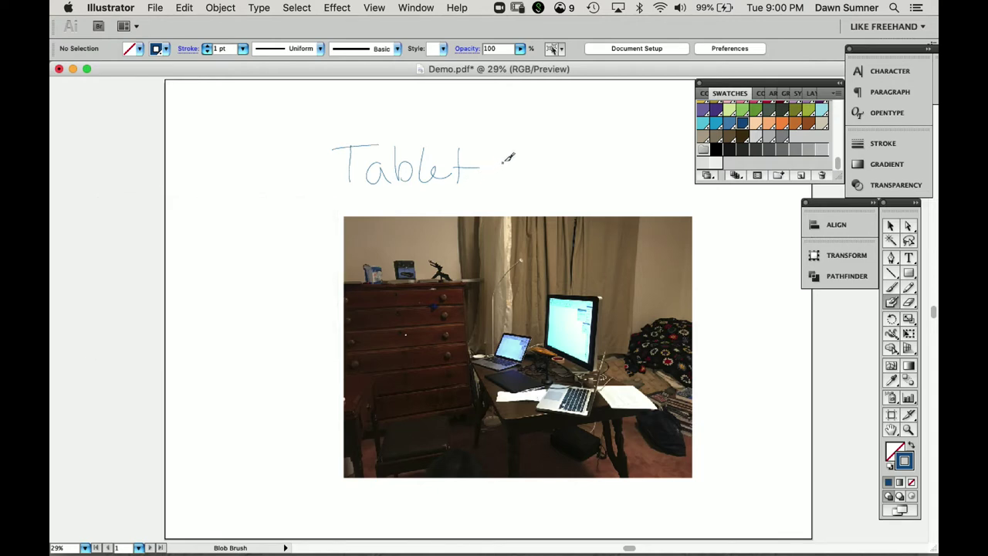
mouse_move(506, 159)
left_mouse_down()
mouse_move(505, 186)
mouse_move(529, 167)
mouse_move(509, 186)
mouse_move(540, 184)
mouse_move(558, 165)
mouse_move(580, 189)
mouse_move(591, 173)
left_mouse_up()
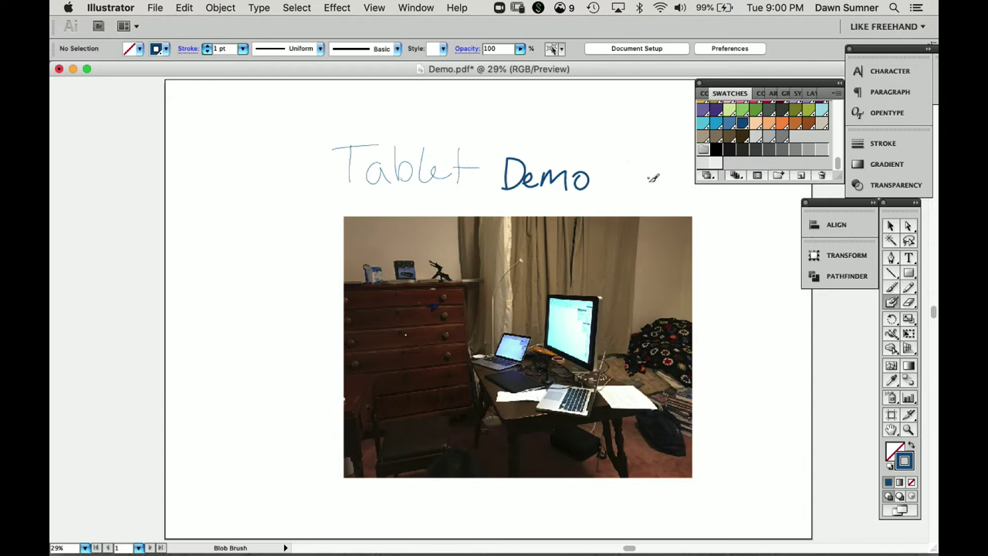
In light green, label the laptop 'main' and the monitor 'extra' with arrows.
left_click(728, 110)
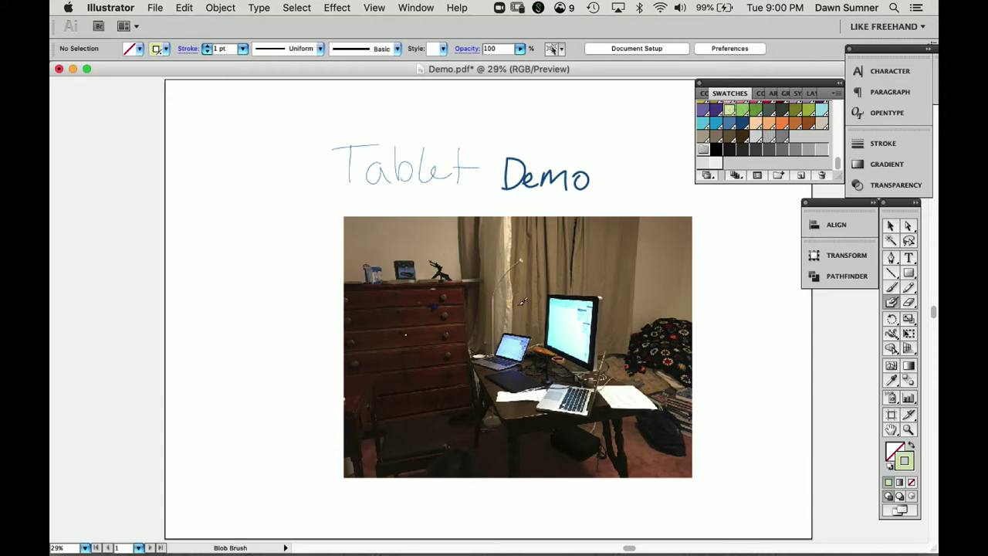
left_click_drag(522, 304, 519, 331)
mouse_move(505, 294)
left_mouse_down()
mouse_move(548, 274)
mouse_move(555, 282)
left_mouse_up()
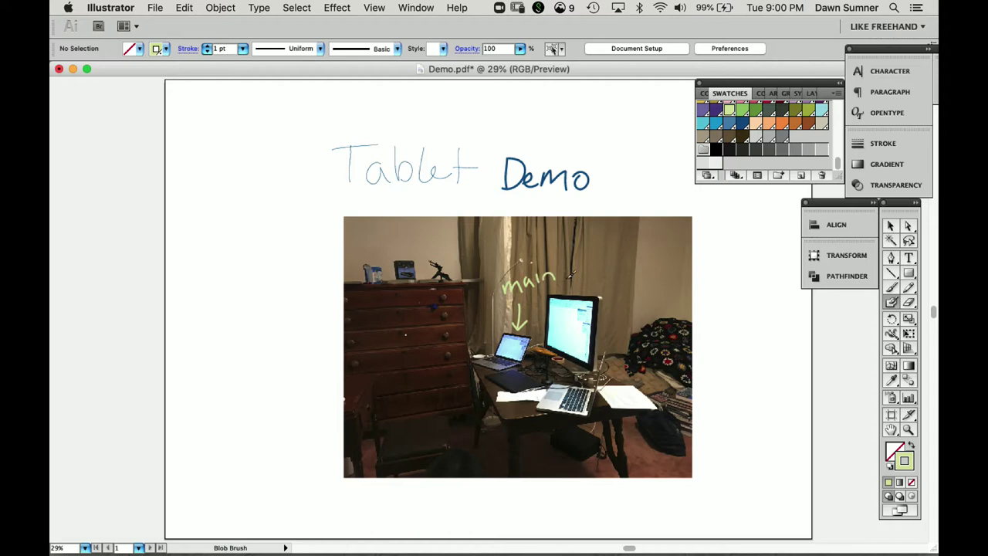
mouse_move(611, 266)
left_mouse_down()
mouse_move(589, 283)
mouse_move(636, 247)
mouse_move(645, 247)
mouse_move(637, 260)
mouse_move(678, 262)
left_mouse_up()
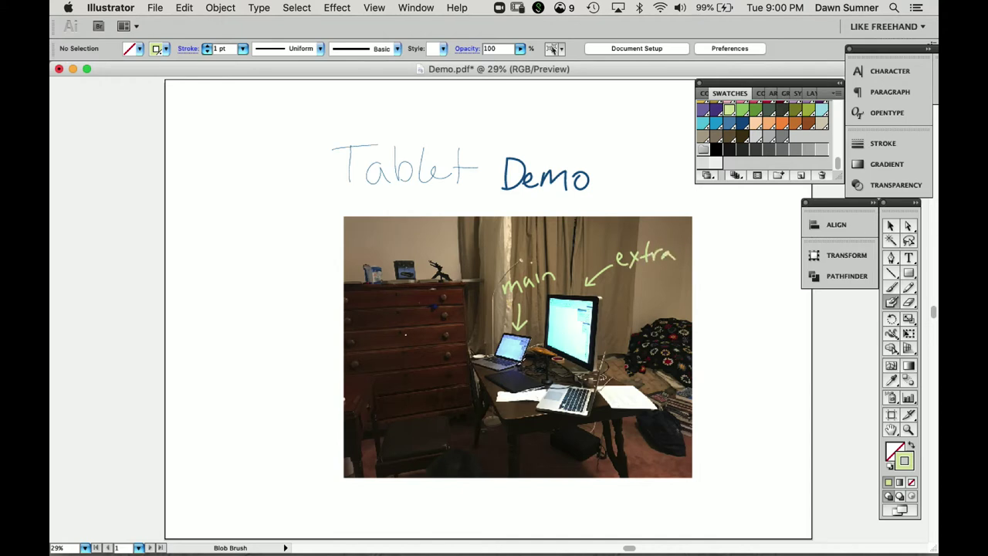
Write 'tablet' with an arrow pointing to the tablet on the desk.
left_click_drag(468, 391, 506, 373)
left_click_drag(410, 391, 412, 408)
mouse_move(401, 399)
left_mouse_down()
mouse_move(440, 383)
mouse_move(461, 399)
left_mouse_up()
mouse_move(466, 377)
left_mouse_down()
mouse_move(468, 402)
mouse_move(478, 386)
left_mouse_up()
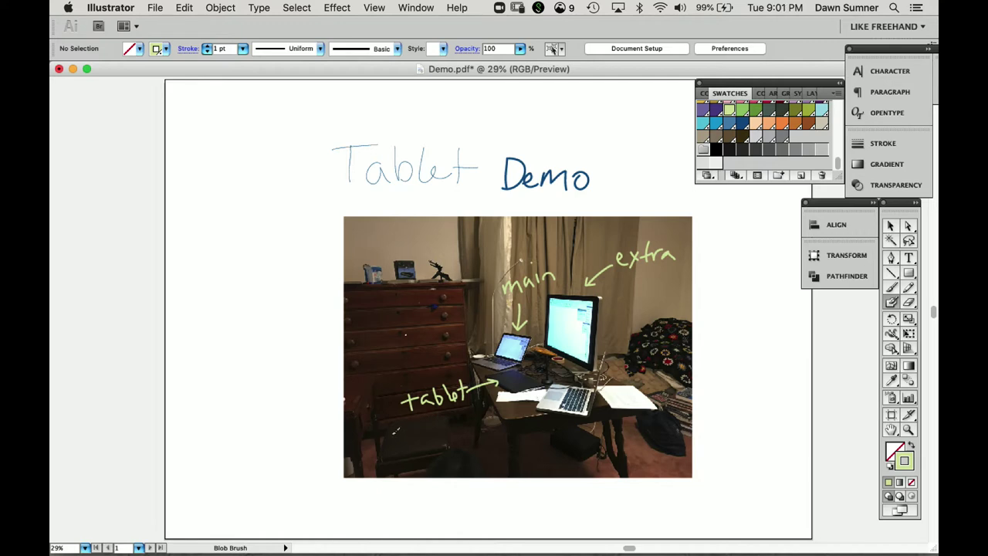
Handwrite 'Wacom Intuos Pro' beneath the tablet label.
mouse_move(389, 437)
left_mouse_down()
mouse_move(417, 447)
mouse_move(442, 429)
mouse_move(473, 429)
mouse_move(482, 443)
left_mouse_up()
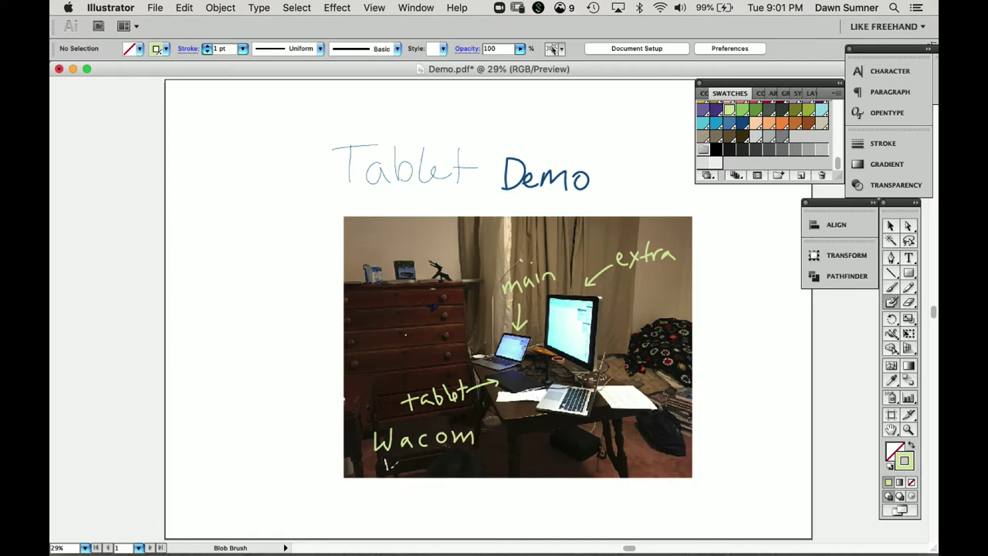
mouse_move(396, 461)
left_mouse_down()
mouse_move(409, 468)
mouse_move(455, 454)
left_mouse_up()
mouse_move(460, 452)
left_mouse_down()
mouse_move(453, 463)
mouse_move(462, 454)
left_mouse_up()
mouse_move(474, 449)
left_mouse_down()
mouse_move(467, 466)
mouse_move(491, 458)
left_mouse_up()
mouse_move(507, 456)
left_mouse_down()
mouse_move(508, 464)
mouse_move(528, 455)
left_mouse_up()
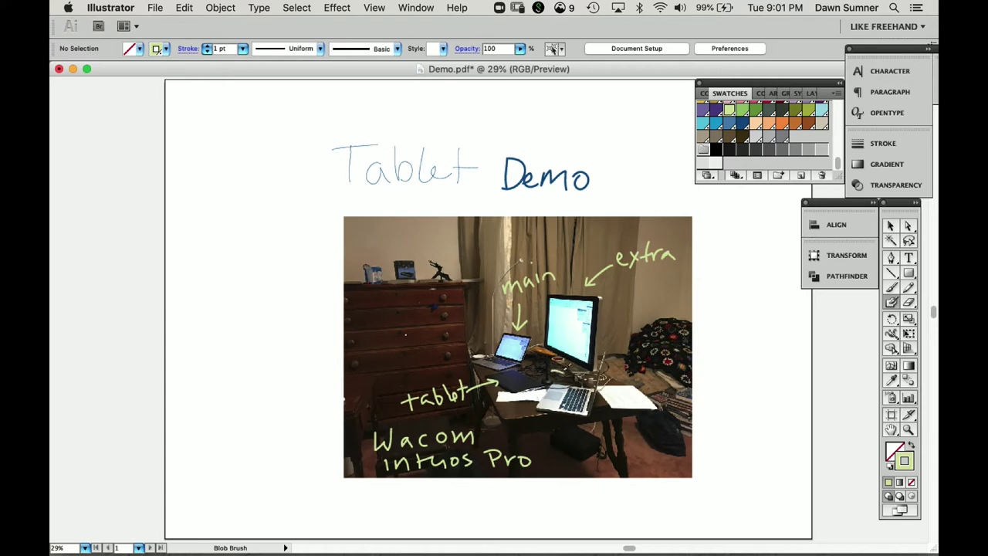
Circle the pen and add the 'Pen', 'Game' and '2nd' labels with arrows.
mouse_move(577, 363)
left_mouse_down()
mouse_move(570, 380)
mouse_move(606, 378)
left_mouse_up()
mouse_move(638, 347)
left_mouse_down()
mouse_move(609, 358)
mouse_move(642, 341)
mouse_move(670, 349)
left_mouse_up()
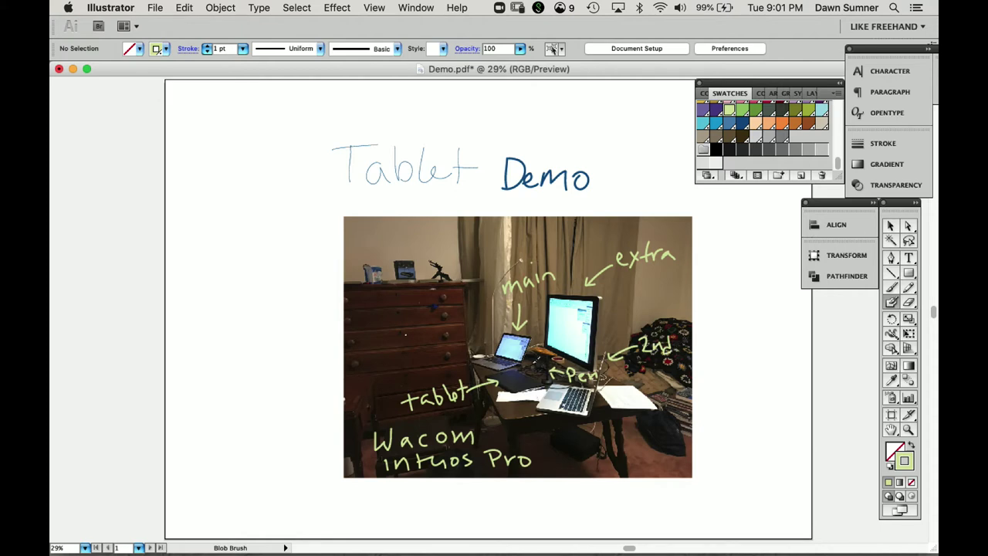
mouse_move(546, 347)
left_mouse_down()
mouse_move(634, 314)
mouse_move(623, 314)
mouse_move(651, 320)
mouse_move(672, 312)
left_mouse_up()
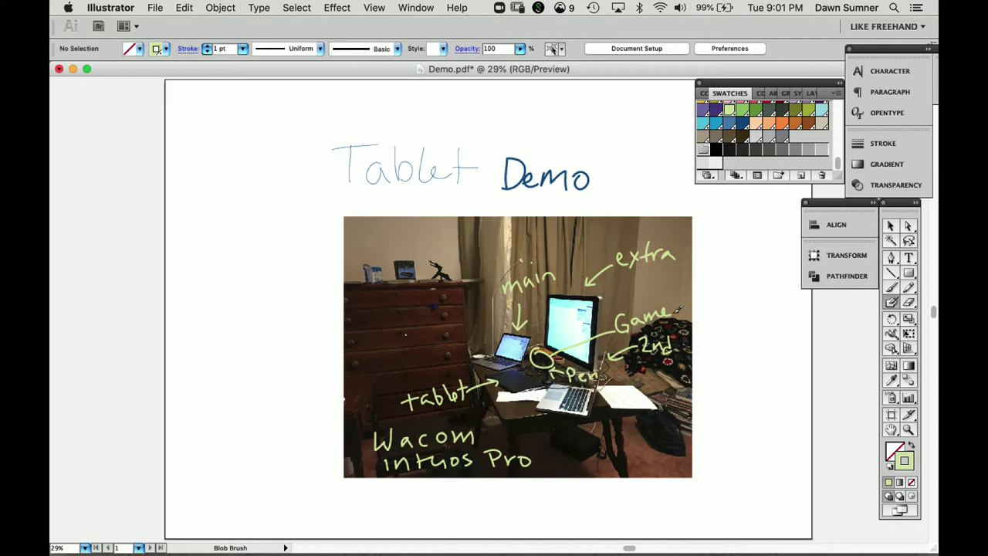
mouse_move(647, 320)
left_mouse_down()
mouse_move(653, 329)
mouse_move(682, 312)
left_mouse_up()
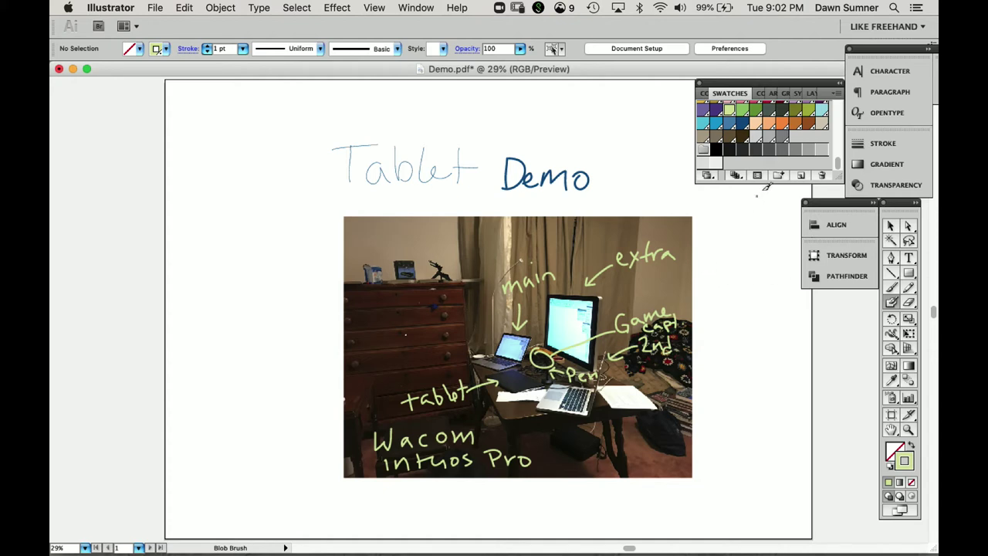
Hide the Workspace and Layer 2 layers and show Layer 1's Google Earth river image.
left_click(812, 94)
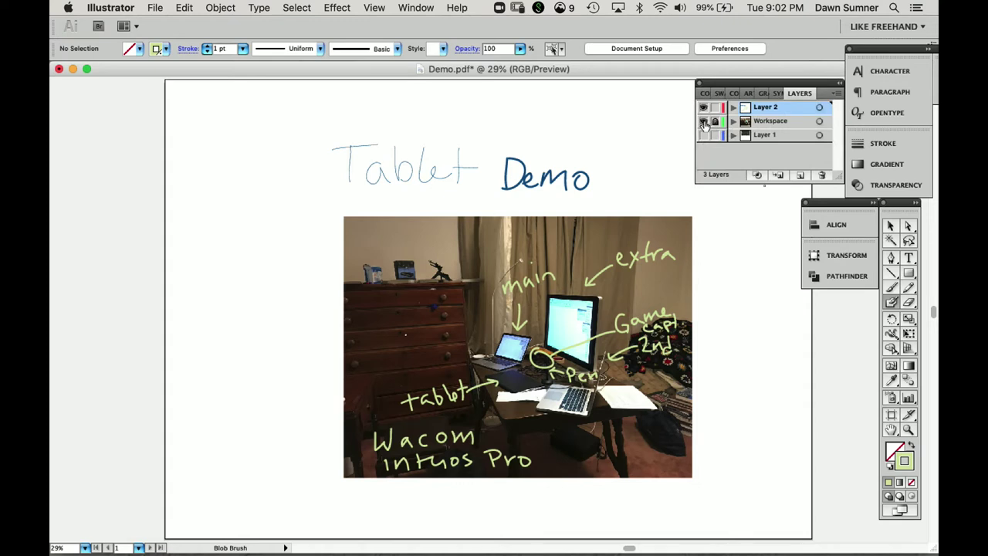
left_click(703, 121)
left_click(703, 107)
left_click(704, 135, "super")
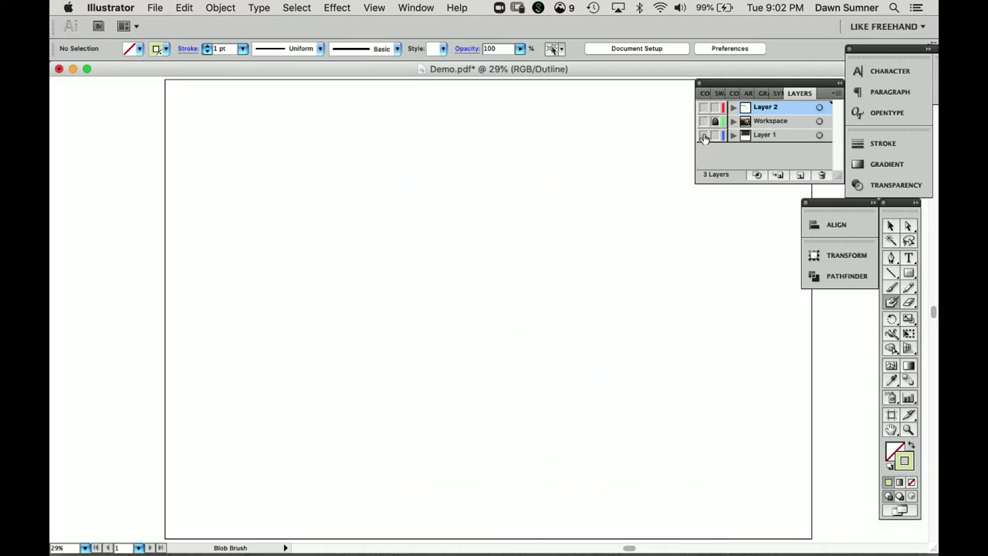
left_click(703, 136, "super")
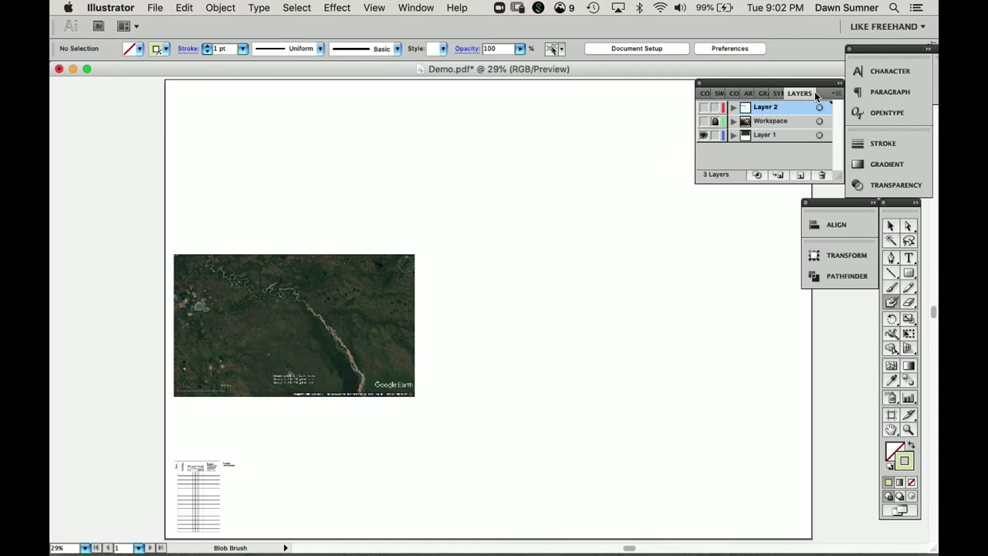
Add a new empty Layer 4 from the Layers panel menu.
left_click(836, 93)
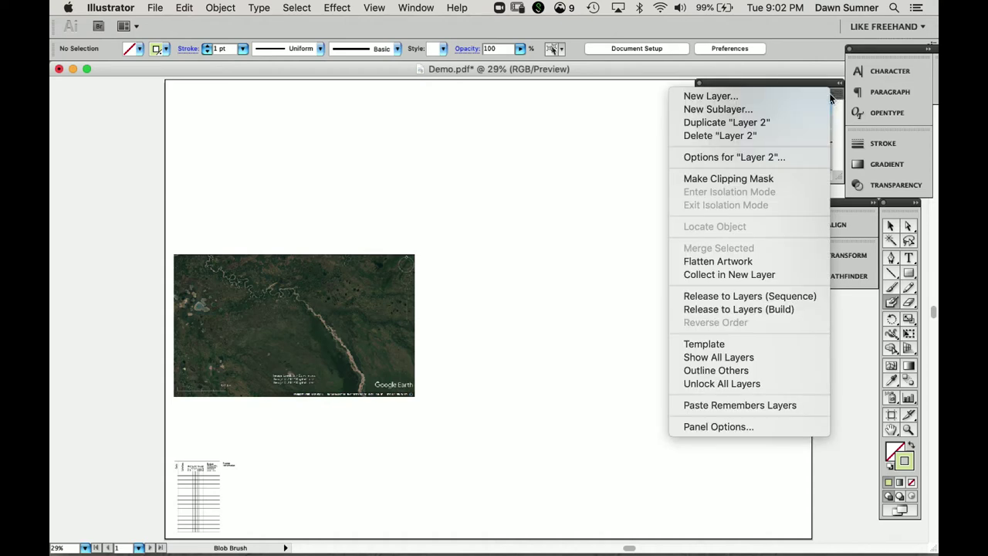
left_click(788, 97)
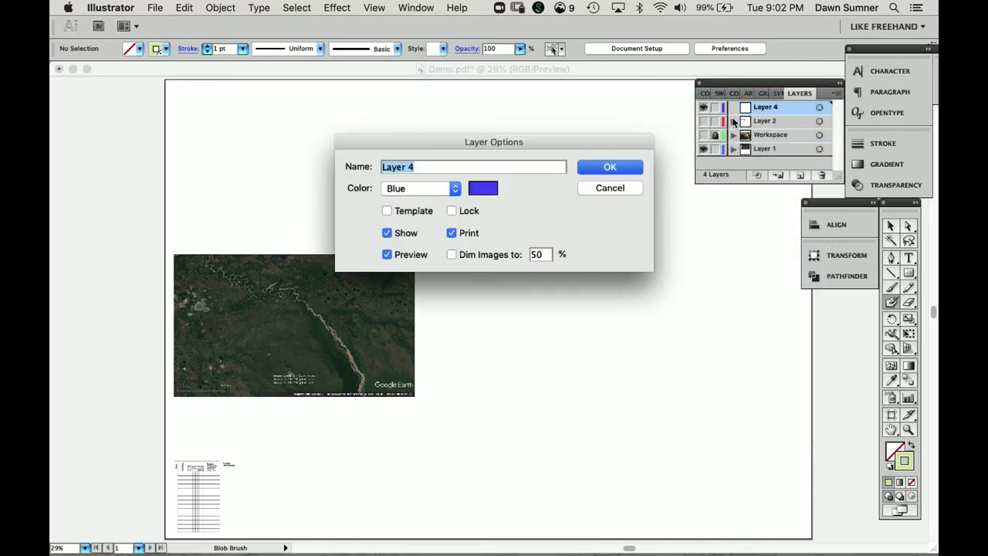
left_click(623, 163)
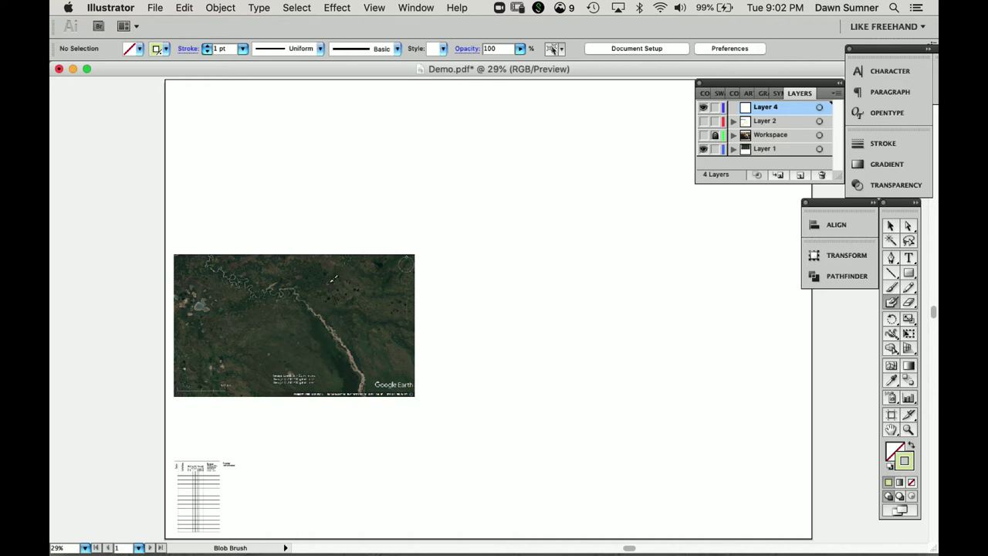
Move the river image to the top of the artboard and zoom in to 66.67%.
key("v")
mouse_move(333, 288)
left_mouse_down()
mouse_move(349, 193)
mouse_move(342, 121)
left_mouse_up()
key("shift+b")
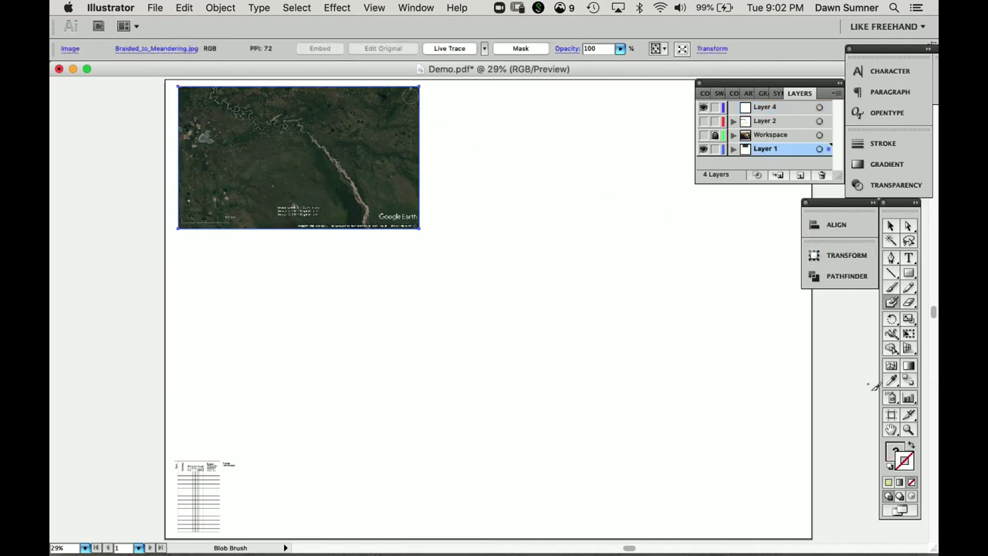
left_click(909, 430)
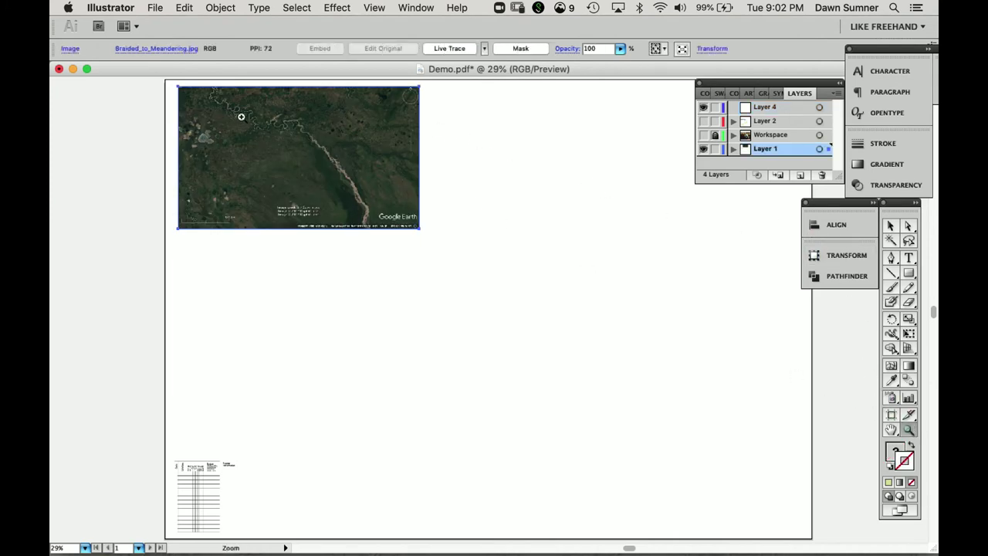
left_click(170, 80)
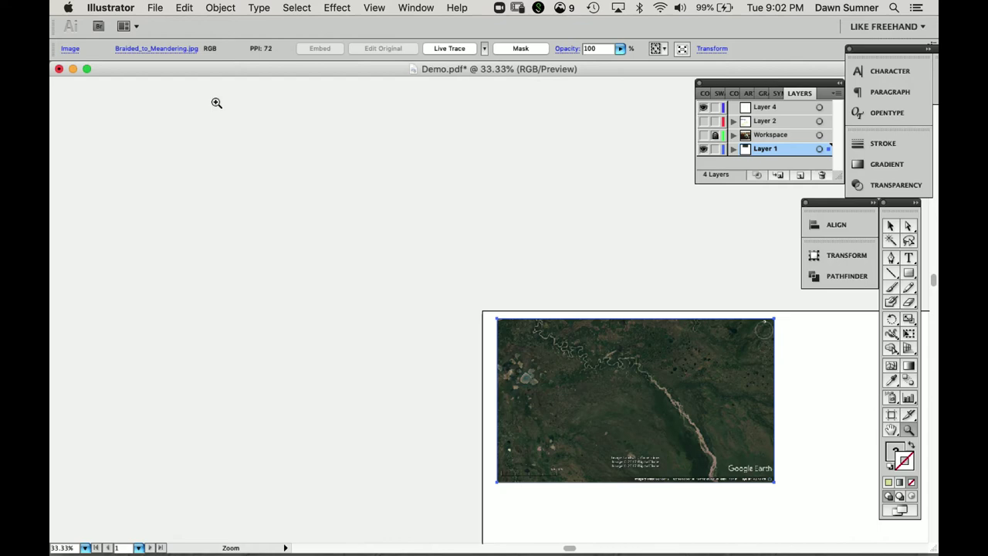
left_click(610, 380)
left_click(558, 340)
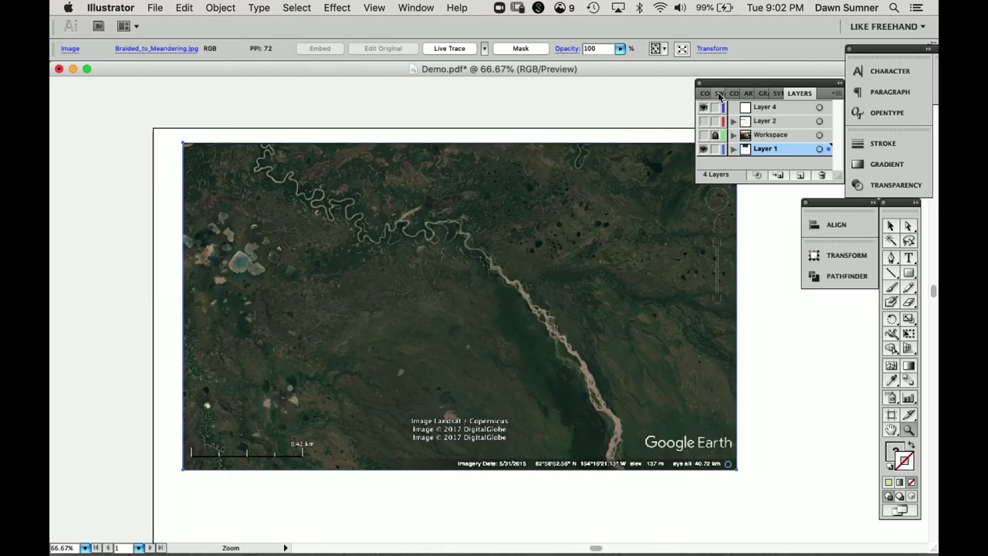
Lock Layer 1 and make Layer 4 the active drawing layer.
left_click(715, 149)
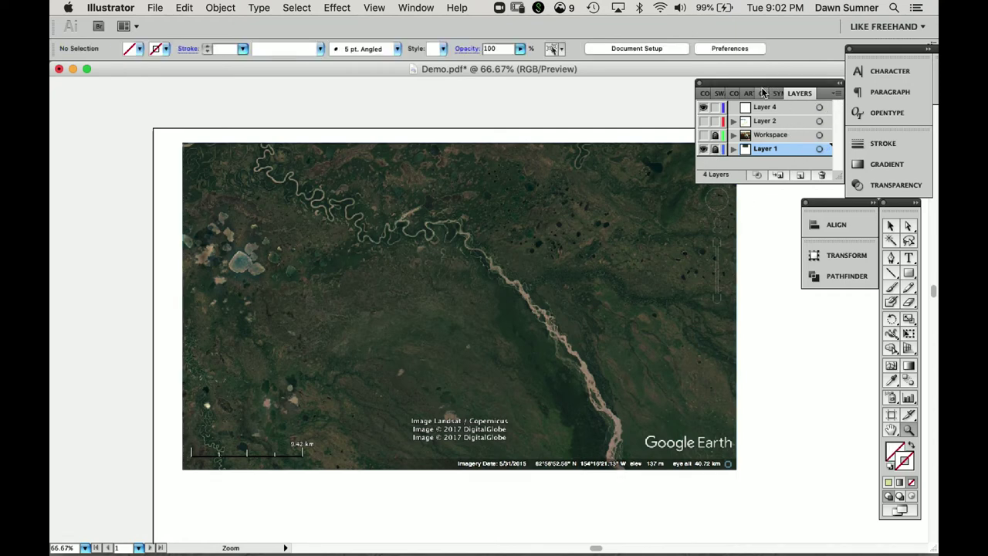
left_click_drag(762, 92, 768, 78)
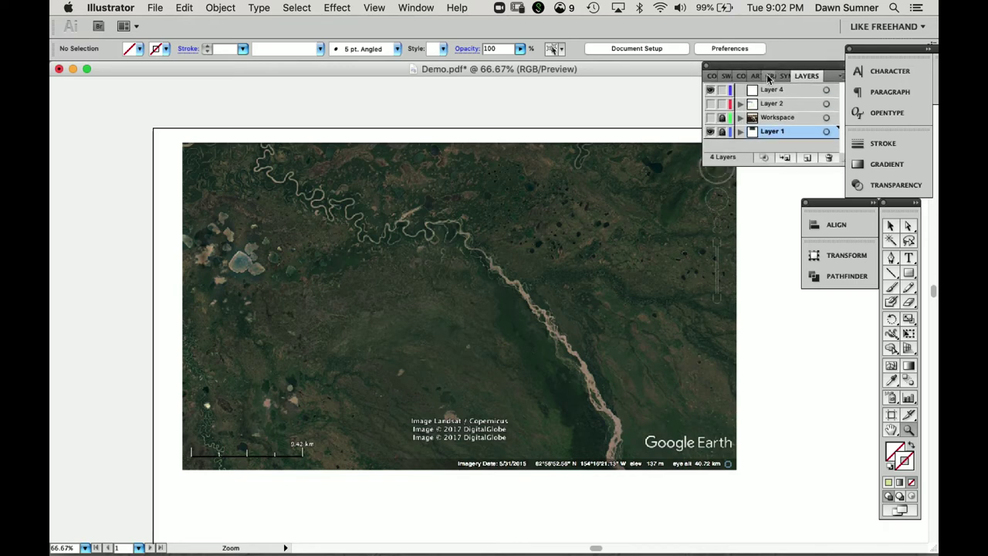
left_click(768, 91)
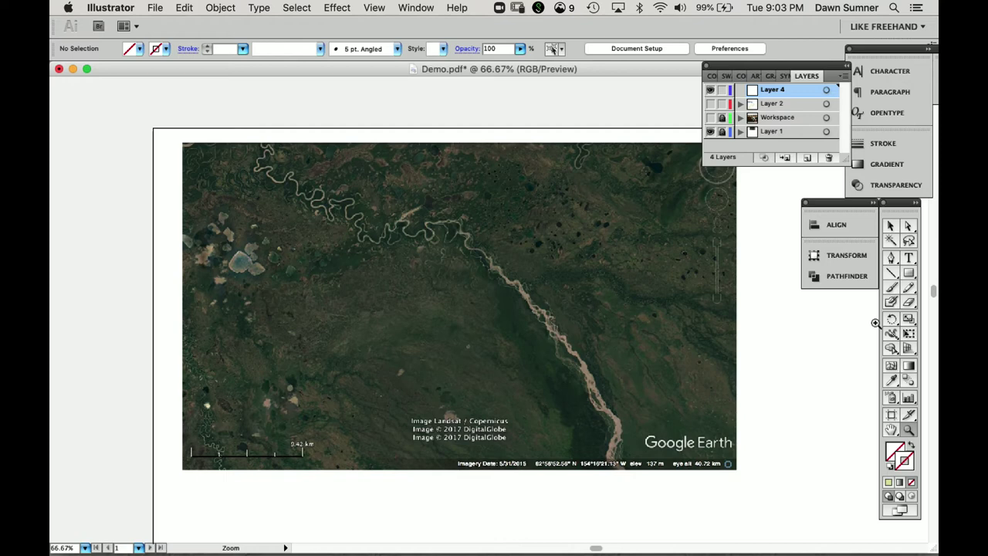
Set the Blob Brush to light green, paint a trial stroke on the map, and undo it.
left_click(892, 302)
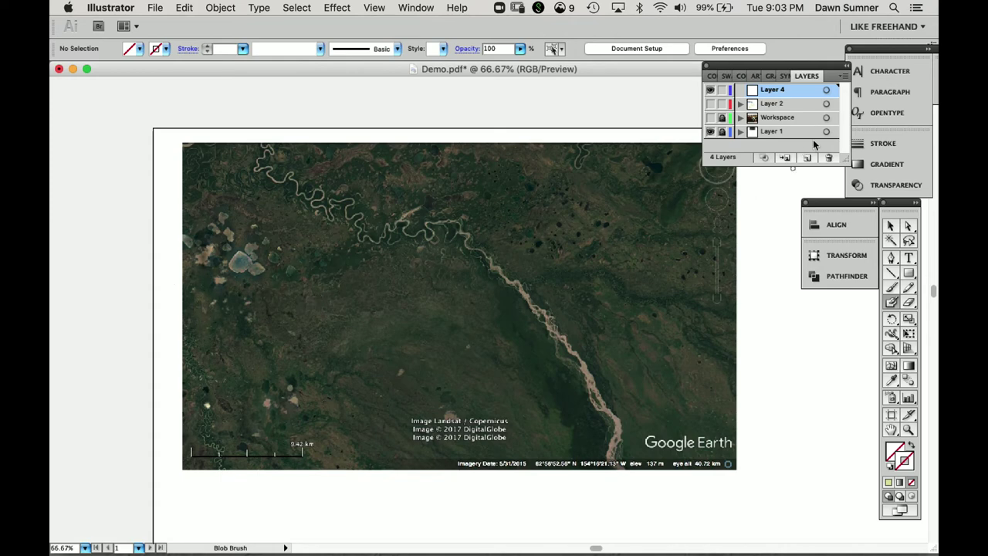
left_click(727, 76)
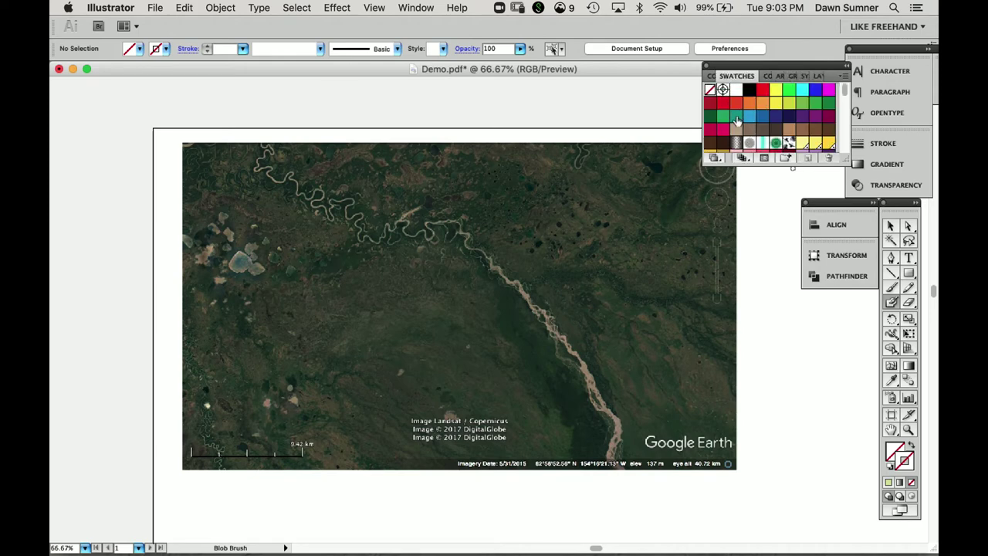
left_click(844, 137)
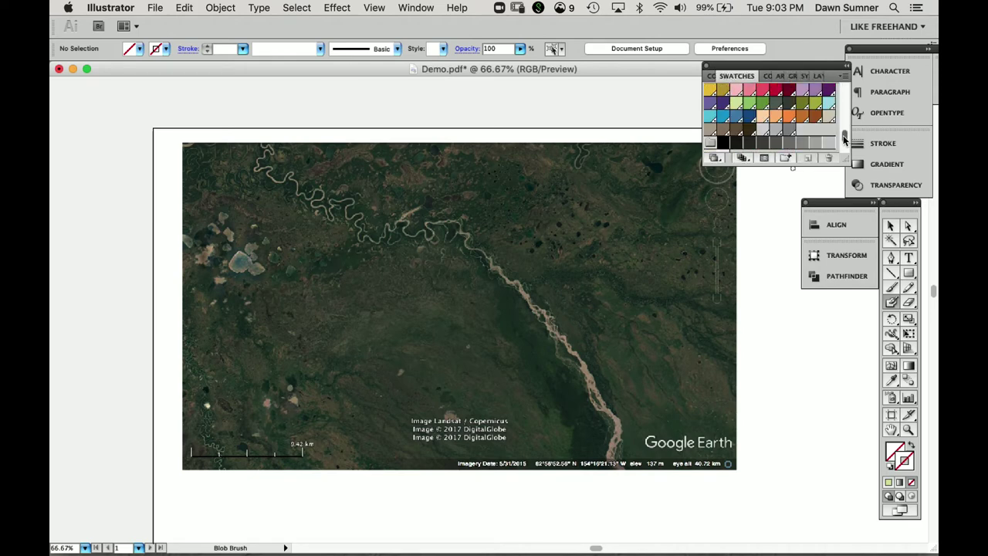
left_click(734, 107)
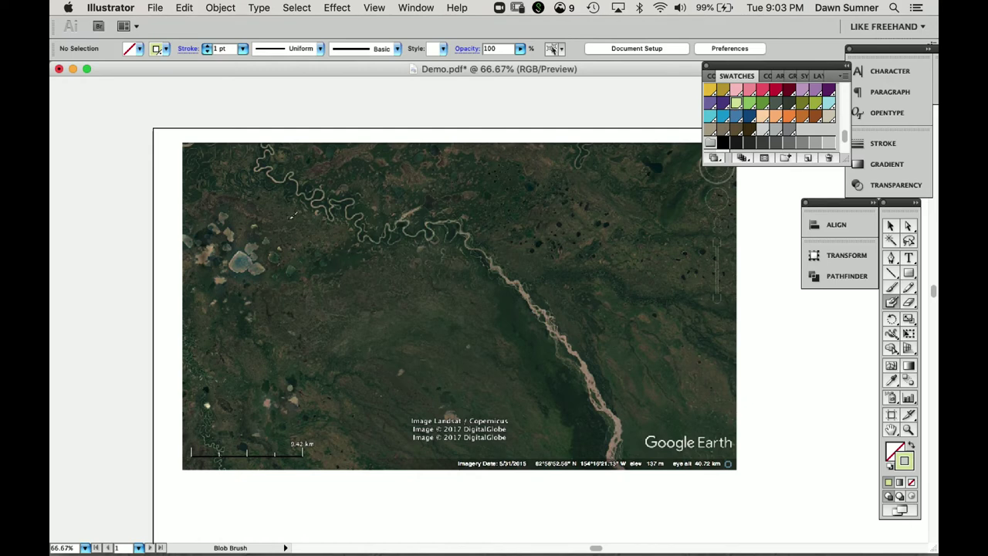
left_click_drag(286, 235, 336, 274)
key("super+z")
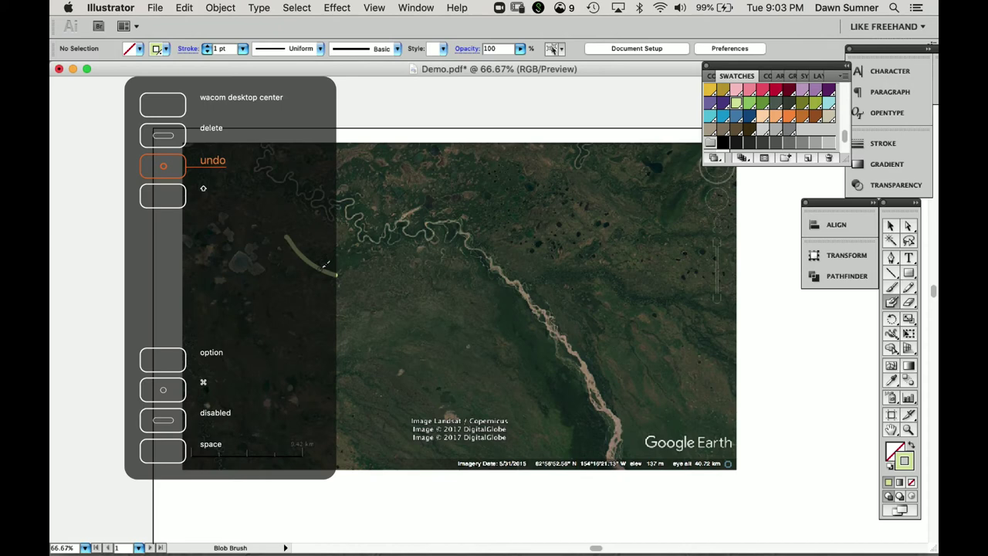
key("super+z")
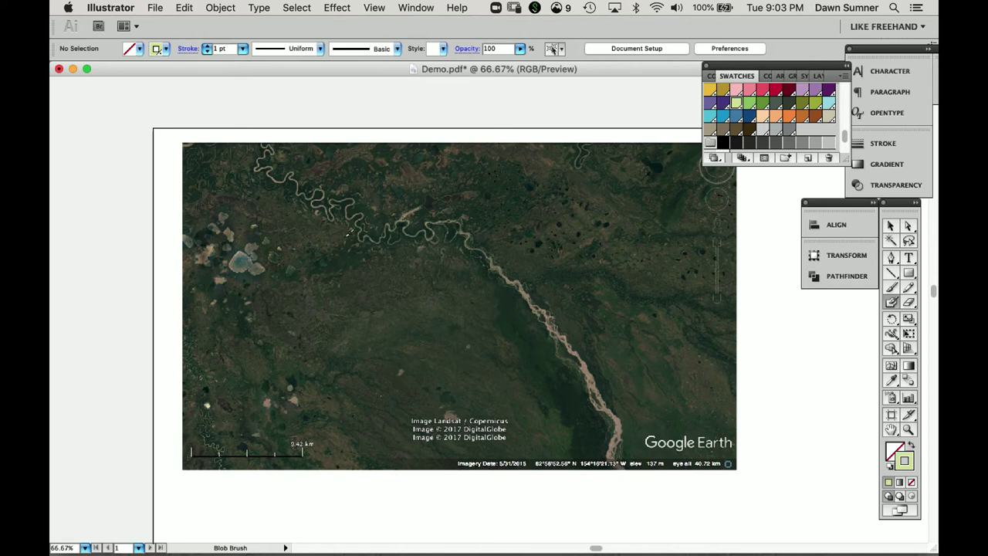
Handwrite 'River' near the top of the map, redoing the botched letters.
mouse_move(363, 160)
left_mouse_down()
mouse_move(362, 184)
mouse_move(366, 171)
mouse_move(377, 183)
mouse_move(400, 171)
mouse_move(423, 182)
left_mouse_up()
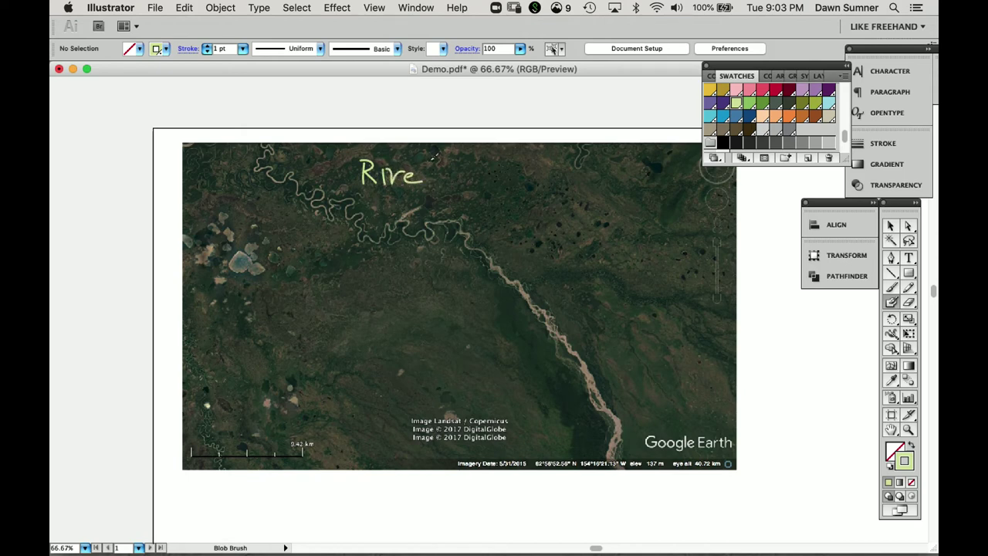
key("cmd+z")
key("cmd+z")
key("cmd+z")
mouse_move(392, 165)
left_mouse_down()
mouse_move(396, 181)
mouse_move(407, 164)
mouse_move(424, 183)
left_mouse_up()
mouse_move(428, 168)
left_mouse_down()
mouse_move(429, 182)
mouse_move(445, 170)
left_mouse_up()
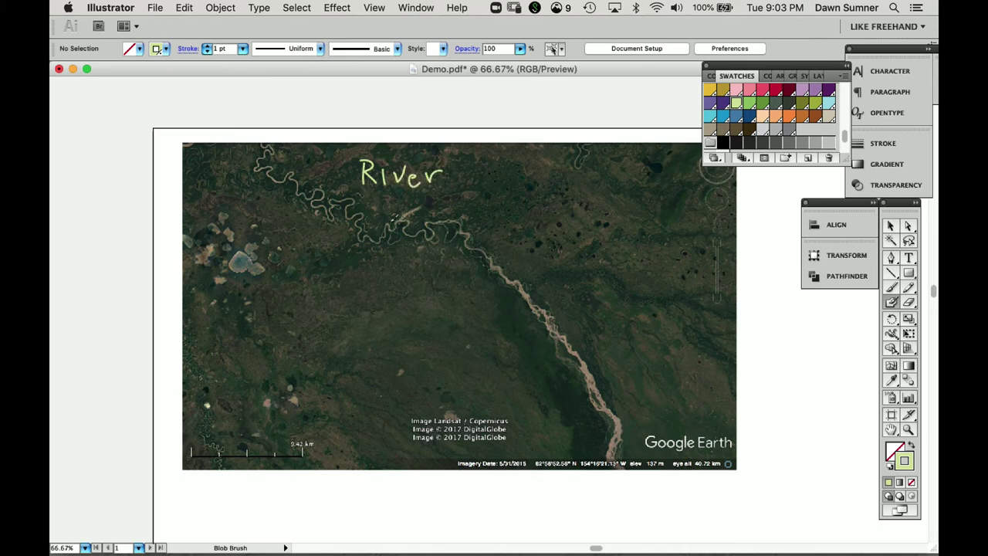
Write 'meander' and 'Braided' with arrows to the river, then switch to orange-brown.
mouse_move(298, 276)
left_mouse_down()
mouse_move(341, 270)
mouse_move(366, 252)
mouse_move(365, 264)
mouse_move(390, 268)
left_mouse_up()
left_click_drag(397, 269, 408, 258)
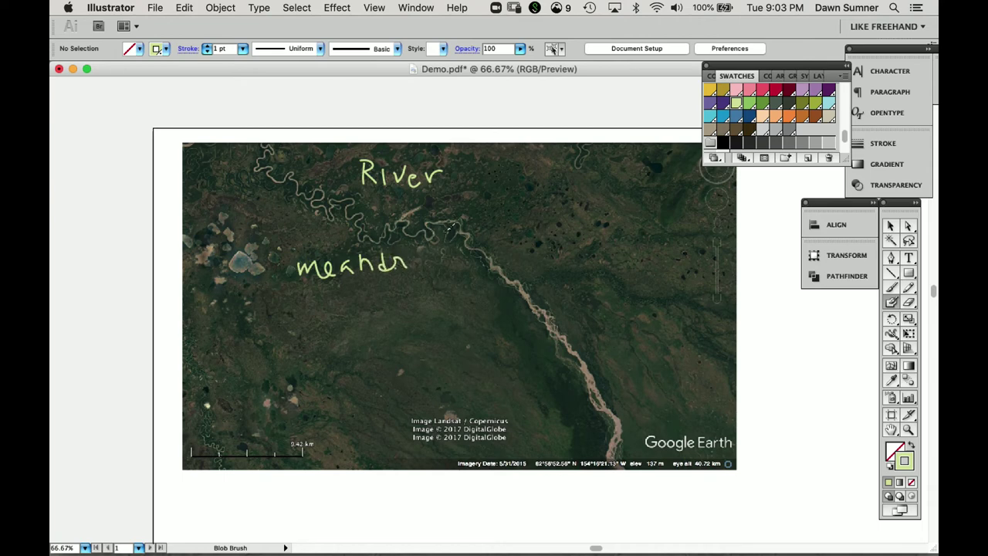
key("super+z")
key("super+z")
key("super+z")
left_click_drag(388, 261, 381, 269)
mouse_move(390, 248)
left_mouse_down()
mouse_move(391, 270)
mouse_move(426, 244)
left_mouse_up()
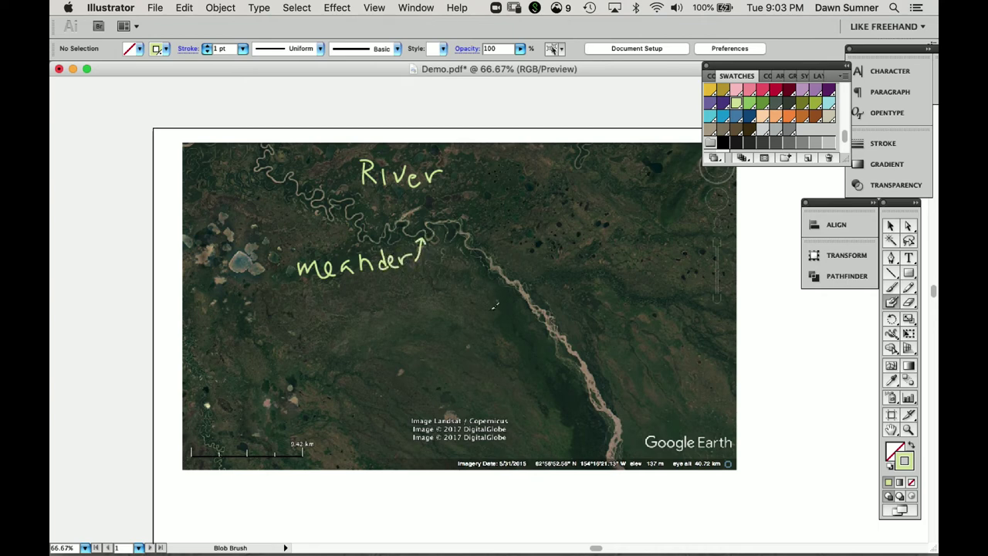
mouse_move(448, 324)
left_mouse_down()
mouse_move(449, 348)
mouse_move(479, 333)
mouse_move(505, 347)
mouse_move(536, 315)
left_mouse_up()
left_click_drag(509, 354, 551, 347)
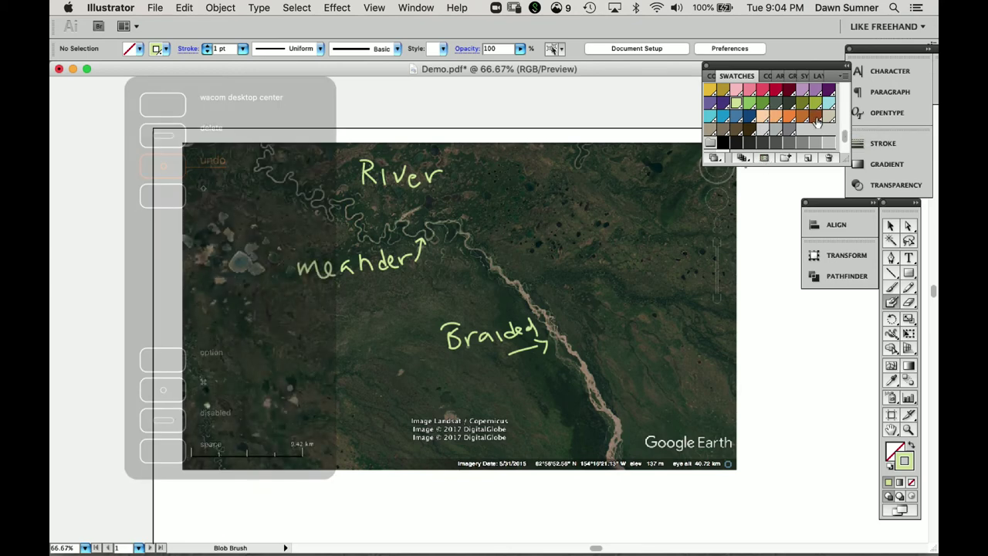
left_click(815, 117)
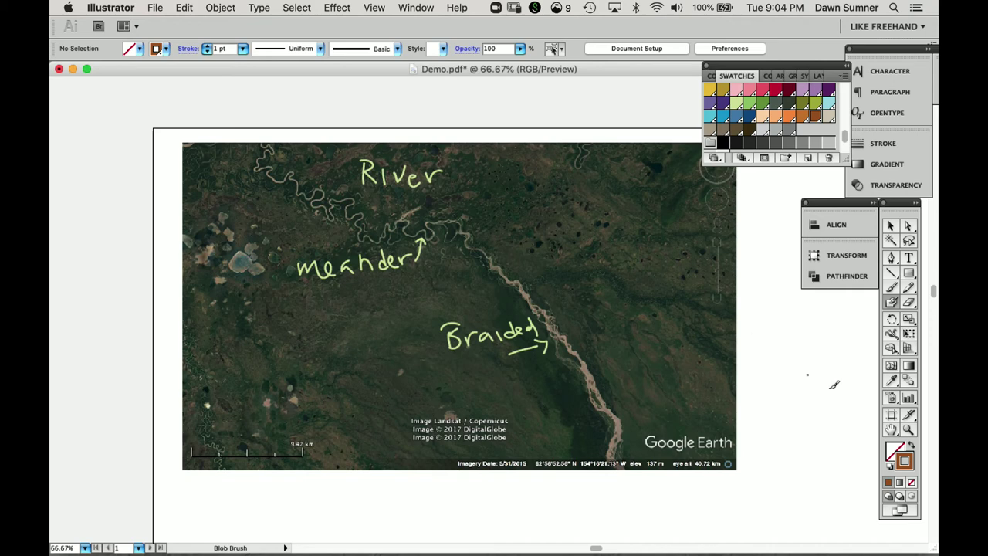
Zoom in on the meander and trace part of the channel in brown.
left_click(907, 429)
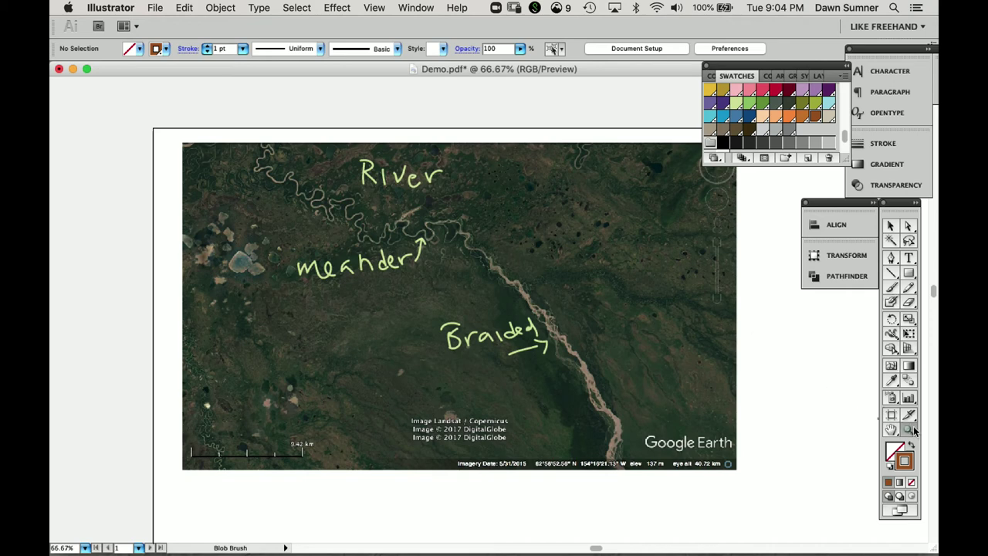
left_click(363, 226)
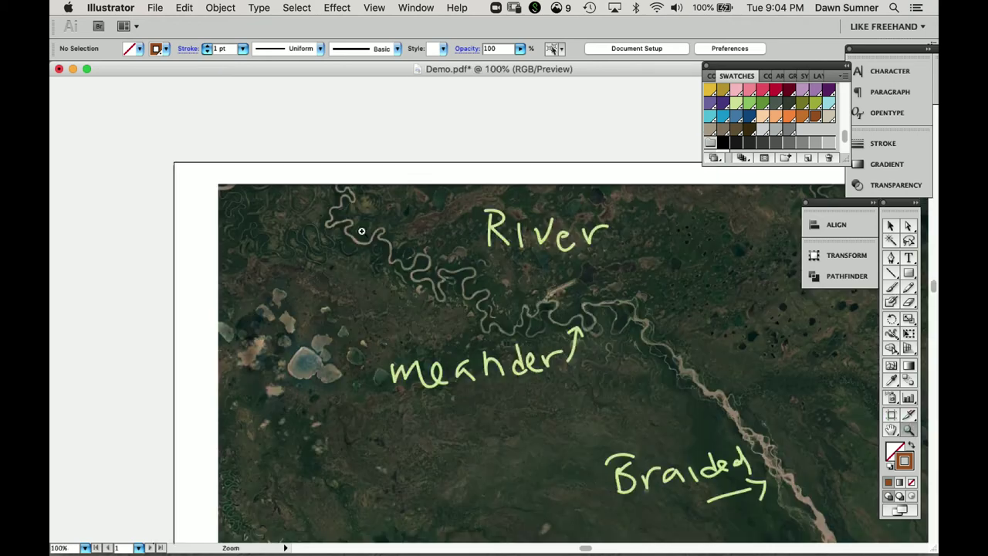
left_click(498, 321)
left_click(505, 327)
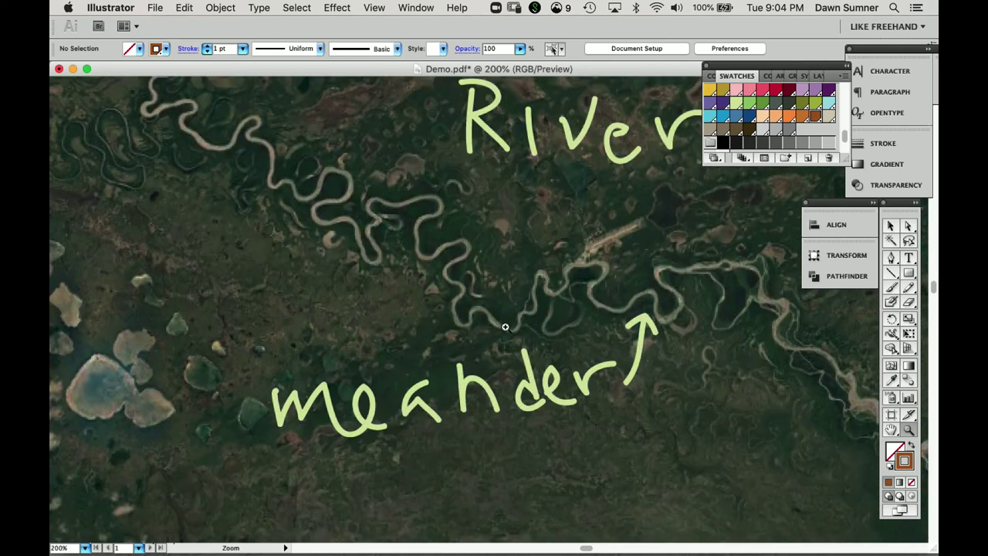
left_click(505, 327)
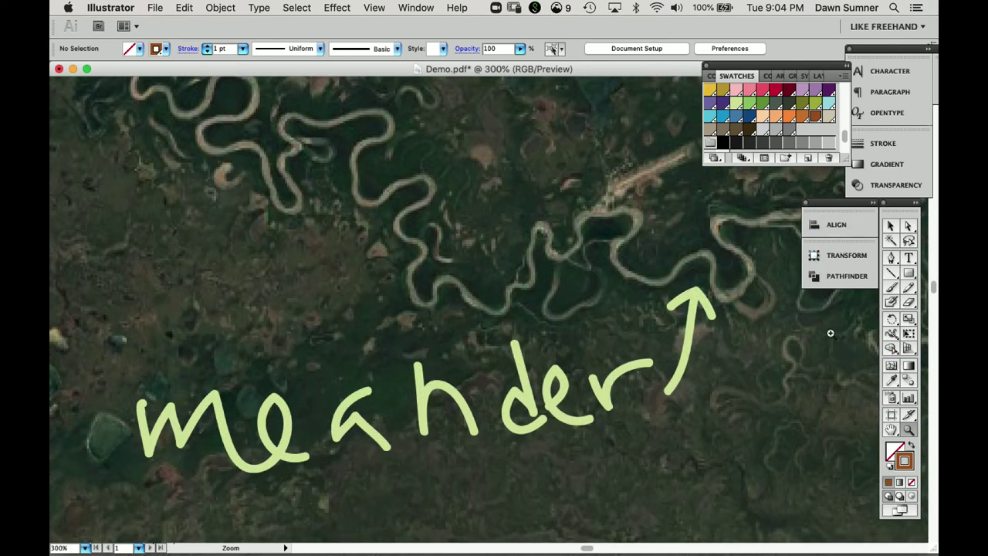
left_click(891, 302)
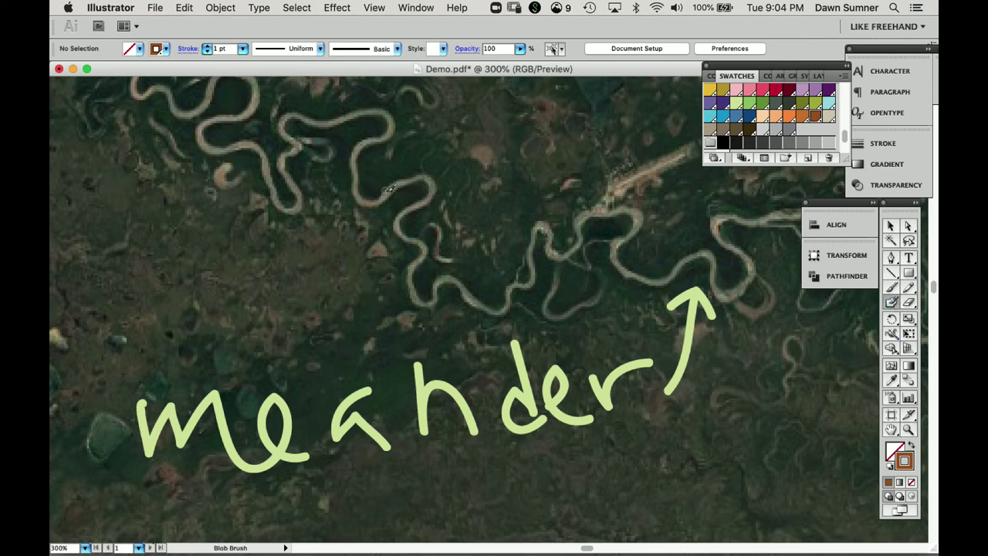
mouse_move(402, 184)
left_mouse_down()
mouse_move(420, 177)
mouse_move(437, 196)
mouse_move(397, 222)
mouse_move(425, 255)
mouse_move(414, 265)
mouse_move(418, 301)
left_mouse_up()
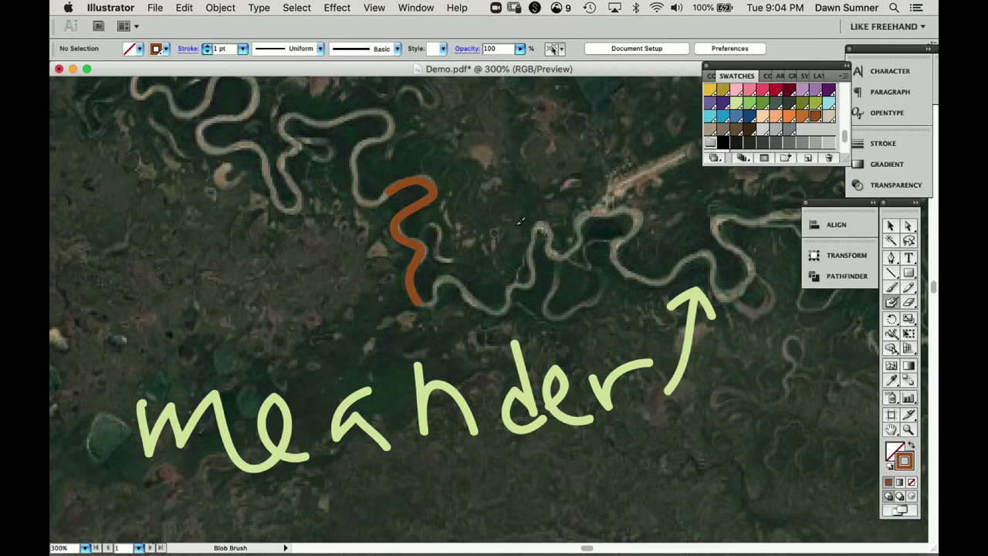
Draw a small orange 2-shaped curve beside the brown trace, redoing the first attempt.
left_click(789, 118)
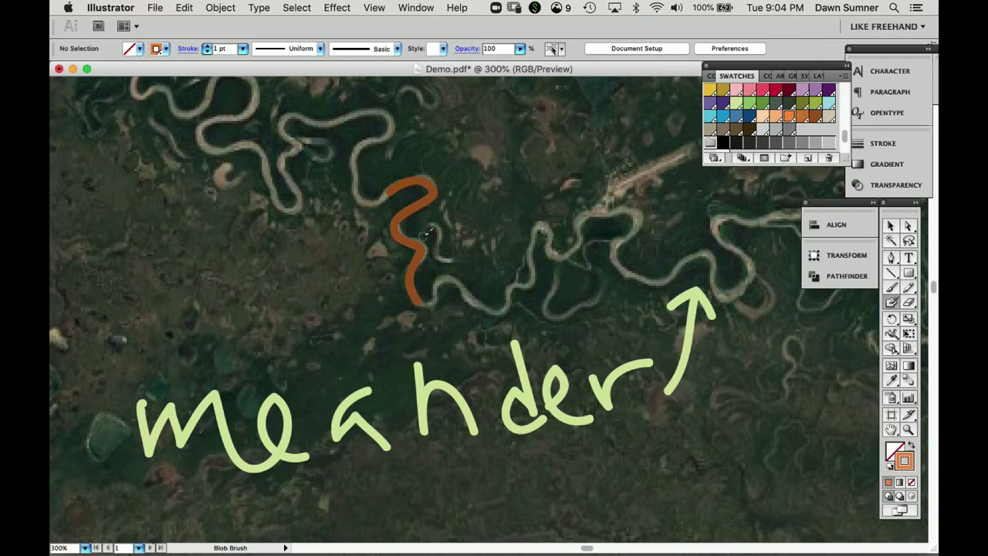
mouse_move(428, 232)
left_mouse_down()
mouse_move(437, 222)
mouse_move(443, 242)
left_mouse_up()
key("super+z")
mouse_move(444, 225)
left_mouse_down()
mouse_move(436, 252)
mouse_move(456, 252)
left_mouse_up()
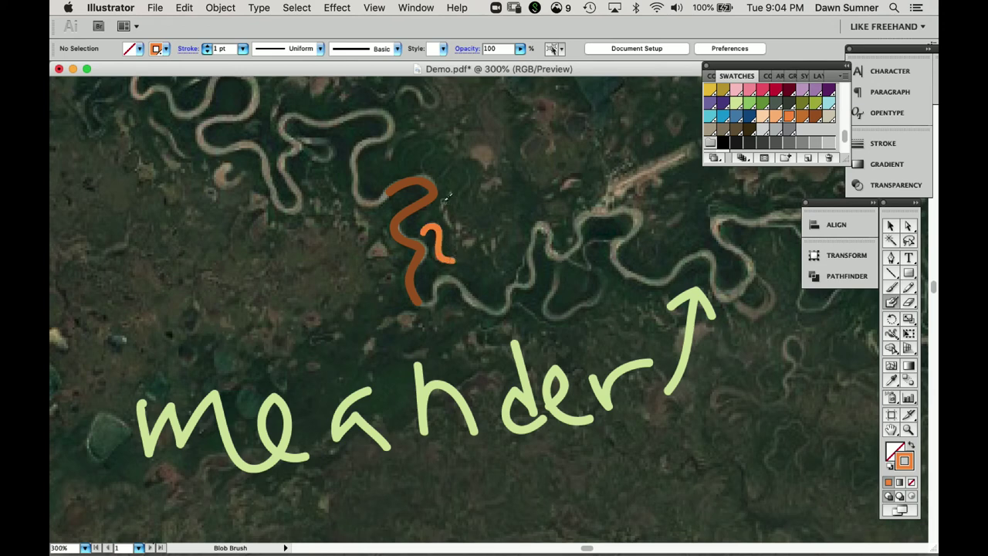
In the Layers panel, hide the aerial photo layer, keeping the labels and traces visible.
left_click(819, 75)
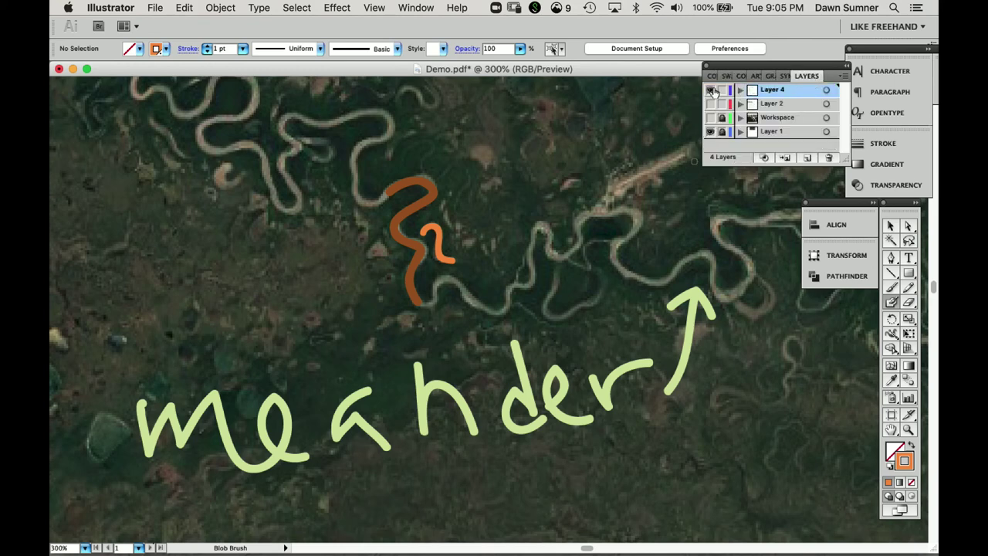
left_click(710, 91)
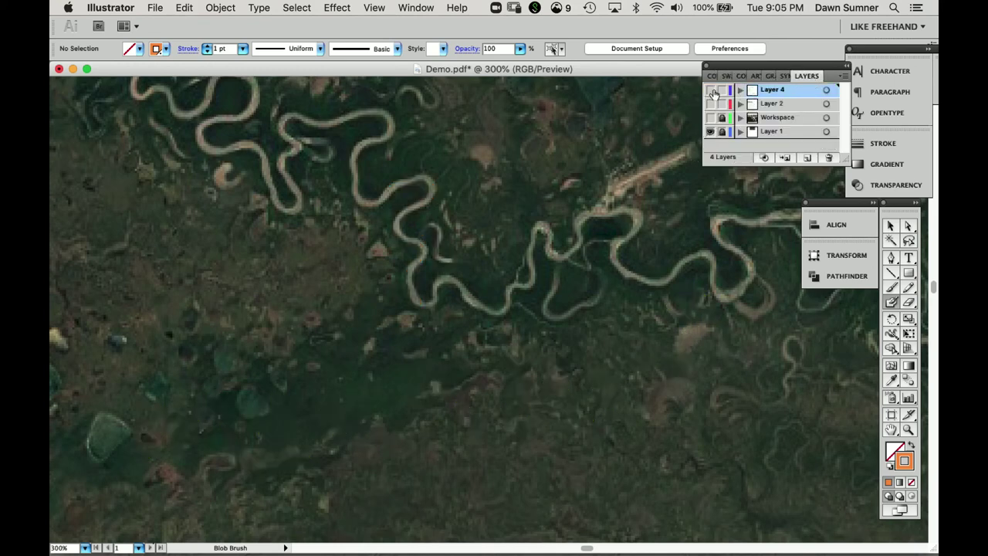
left_click(710, 90)
left_click(711, 131)
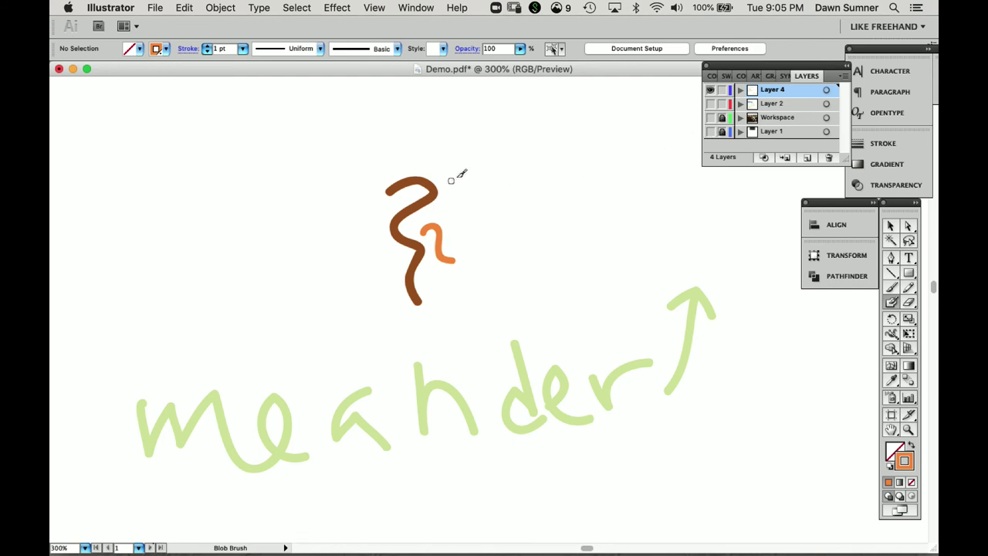
Handwrite 'channel morph' beside the channel trace with the Blob Brush, then show the aerial photo again.
mouse_move(491, 170)
left_mouse_down()
mouse_move(494, 189)
mouse_move(567, 175)
left_mouse_up()
left_click_drag(596, 175, 619, 182)
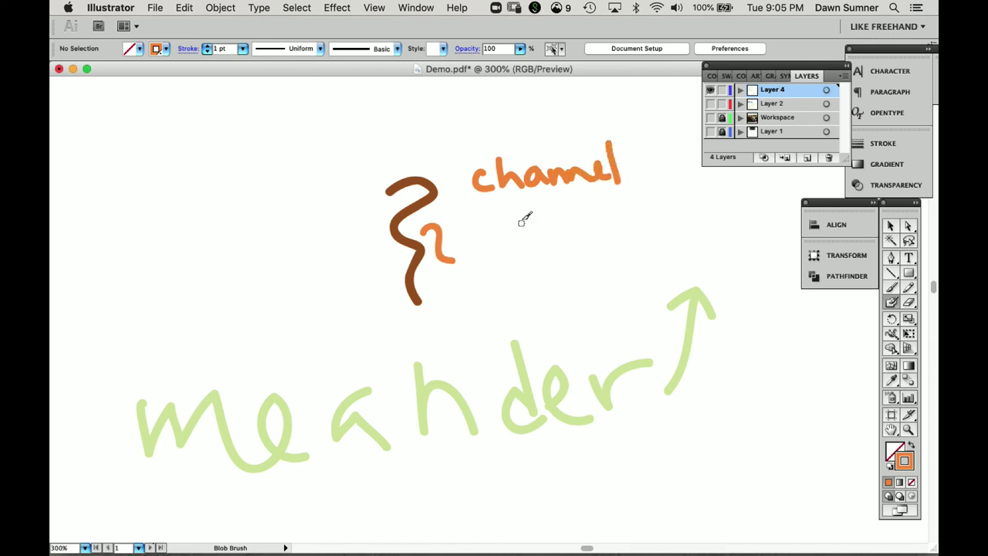
mouse_move(519, 234)
left_mouse_down()
mouse_move(546, 218)
mouse_move(565, 233)
left_mouse_up()
mouse_move(570, 233)
left_mouse_down()
mouse_move(607, 215)
mouse_move(633, 221)
mouse_move(650, 189)
mouse_move(667, 224)
left_mouse_up()
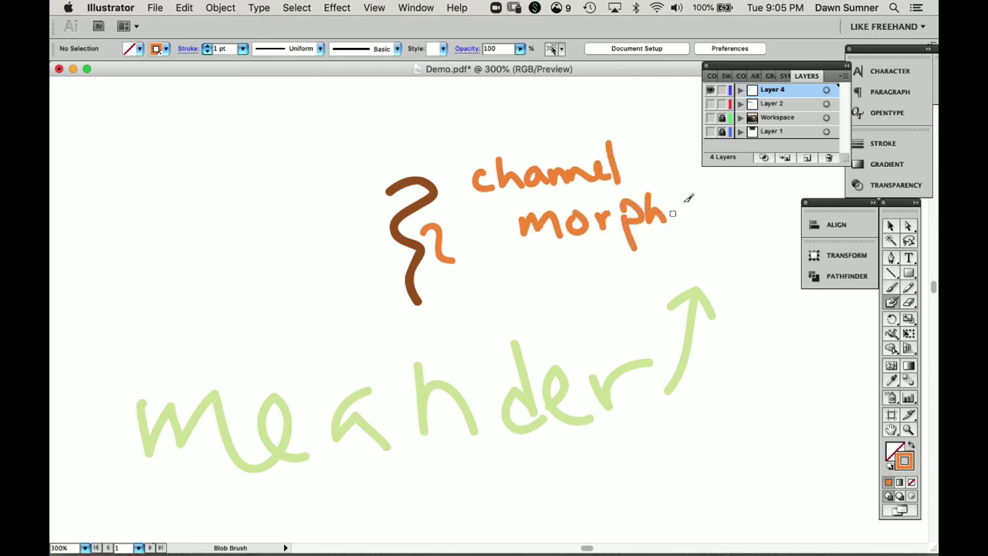
left_click(710, 131)
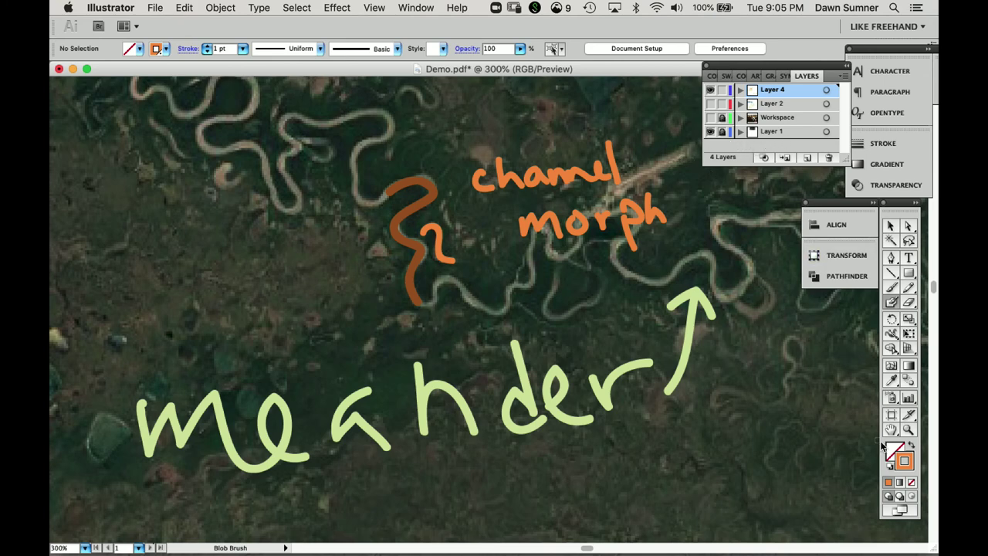
left_click(909, 430)
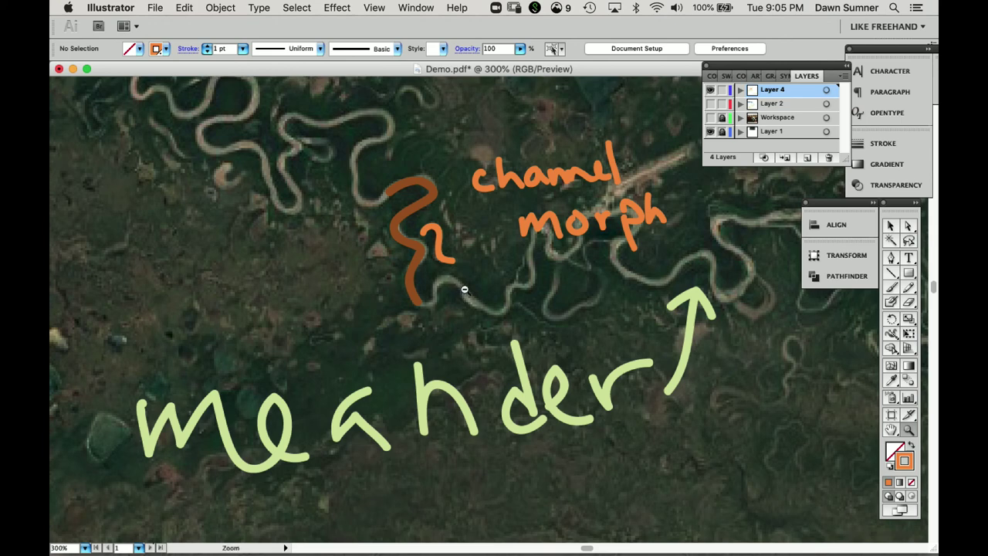
Zoom out to the whole artboard and shrink Artboard 1 to 17.84 × 10.52 in around the river image.
left_click(464, 289, "alt")
left_click(483, 272, "alt")
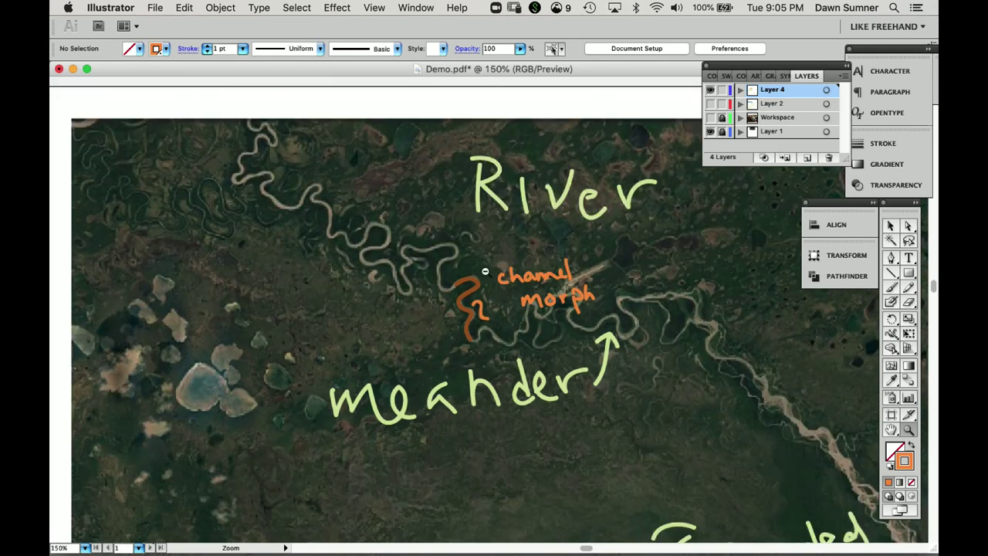
left_click(498, 285, "alt")
left_click(509, 299, "alt")
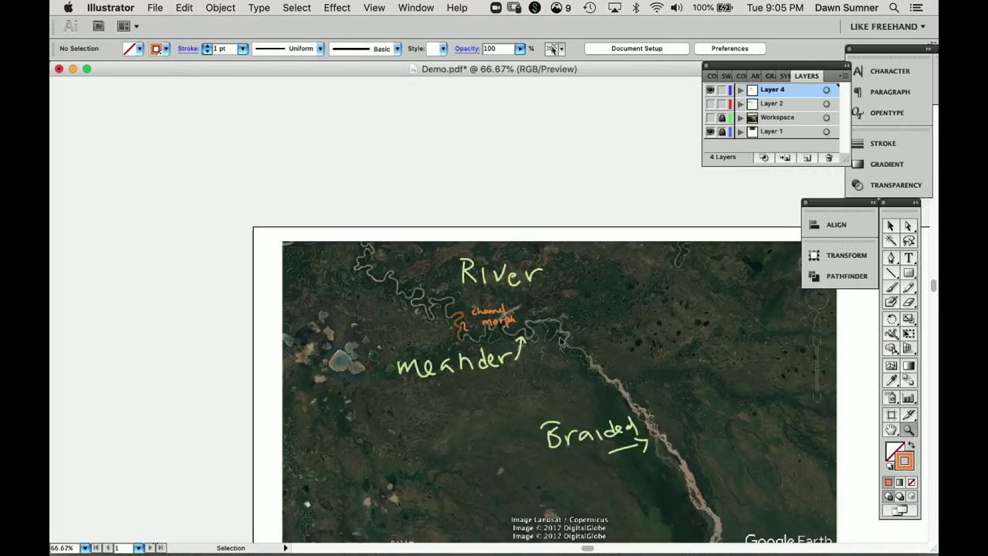
key("super+0")
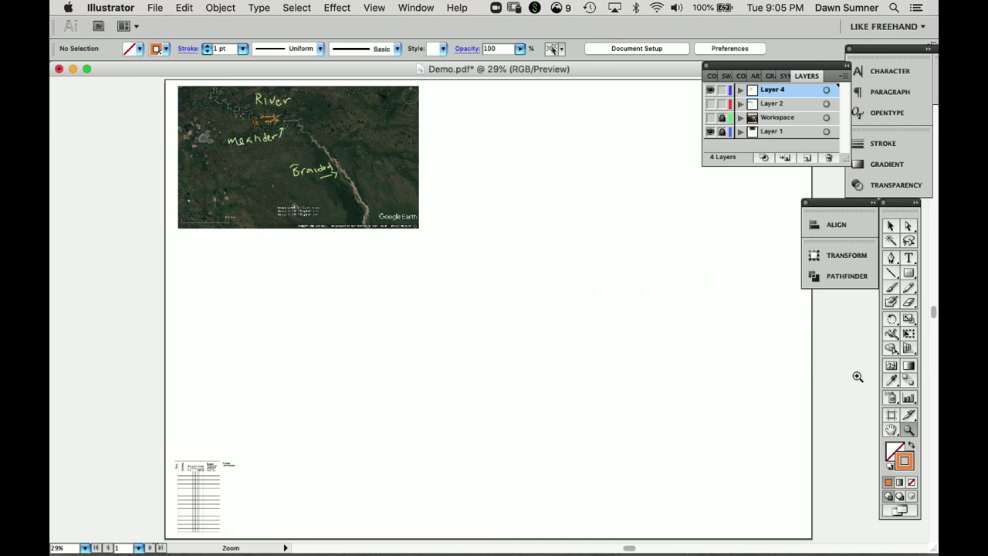
left_click(890, 415)
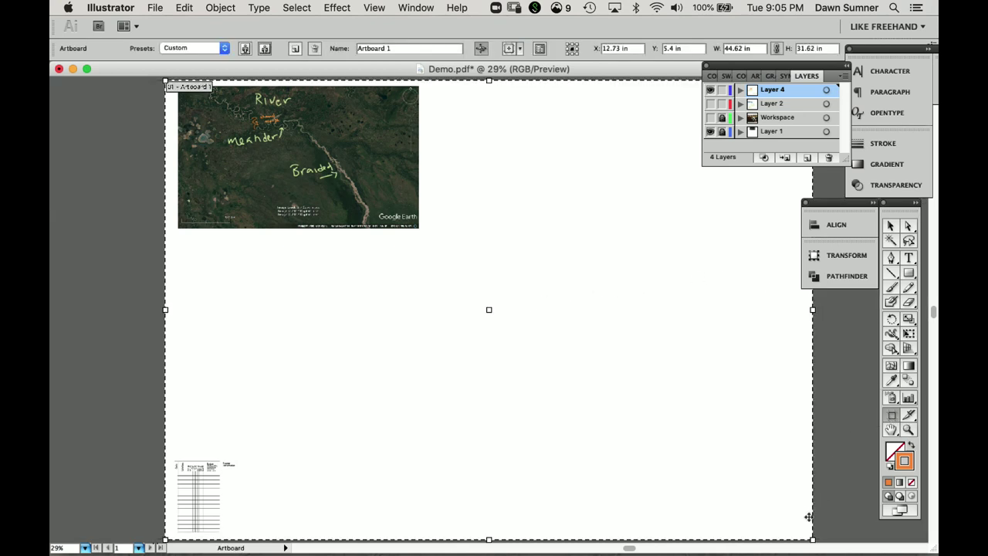
left_click_drag(813, 540, 425, 232)
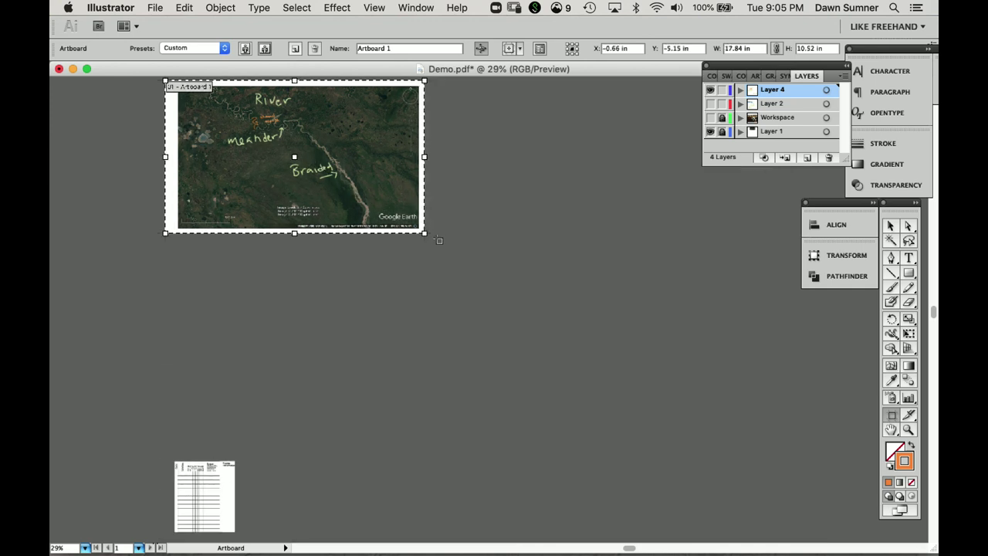
left_click(155, 8)
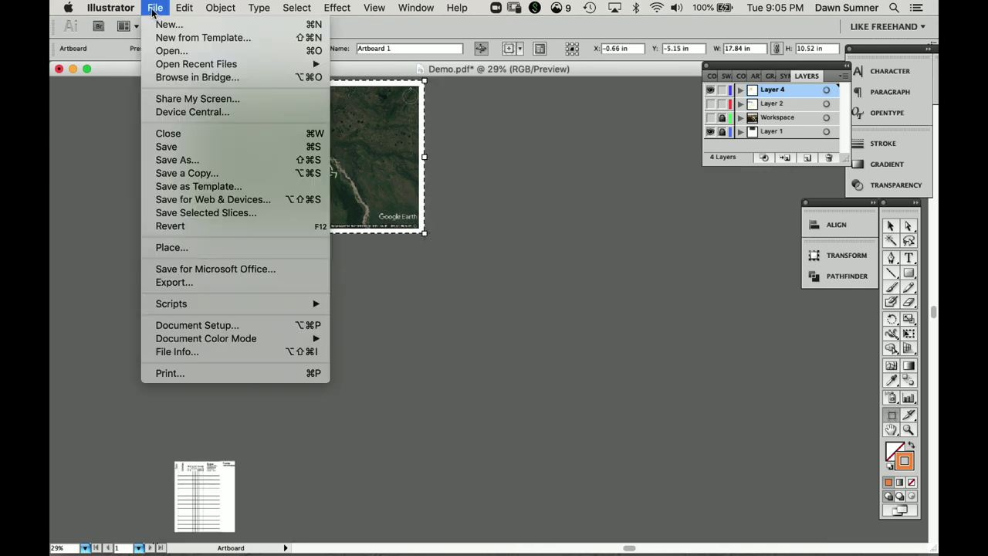
Export the artboard to Documents as Demo-01.png, a 72 ppi PNG with white background.
left_click(216, 284)
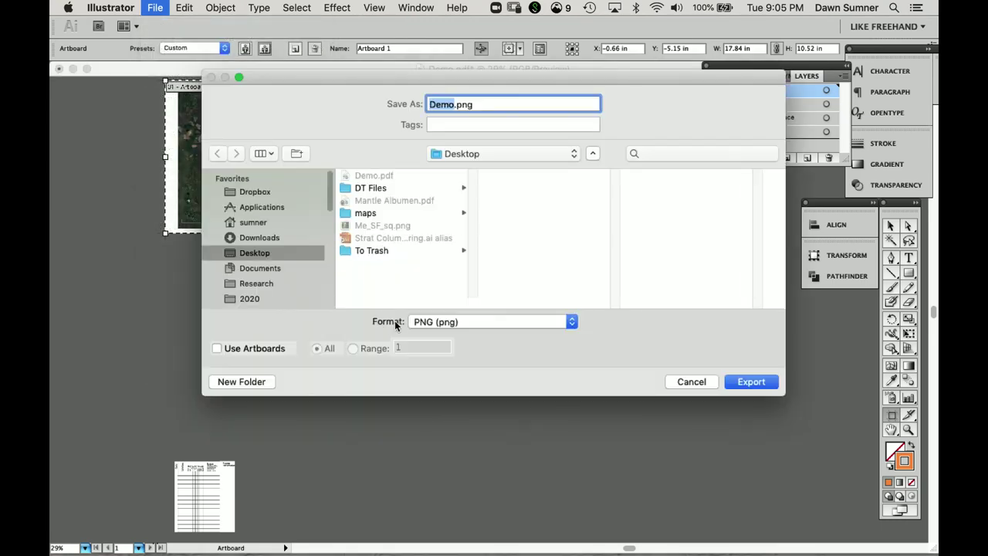
left_click(217, 349)
left_click(257, 270)
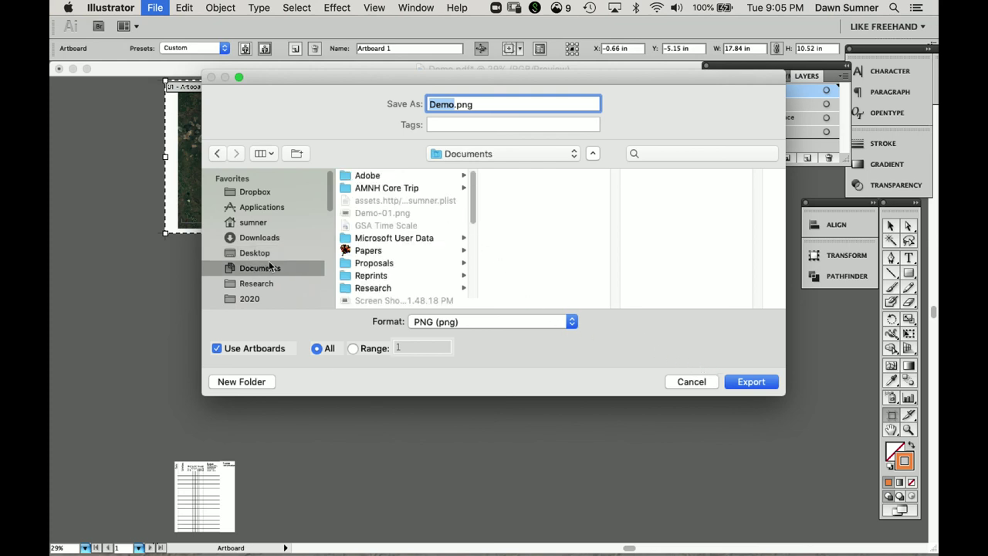
left_click(388, 212)
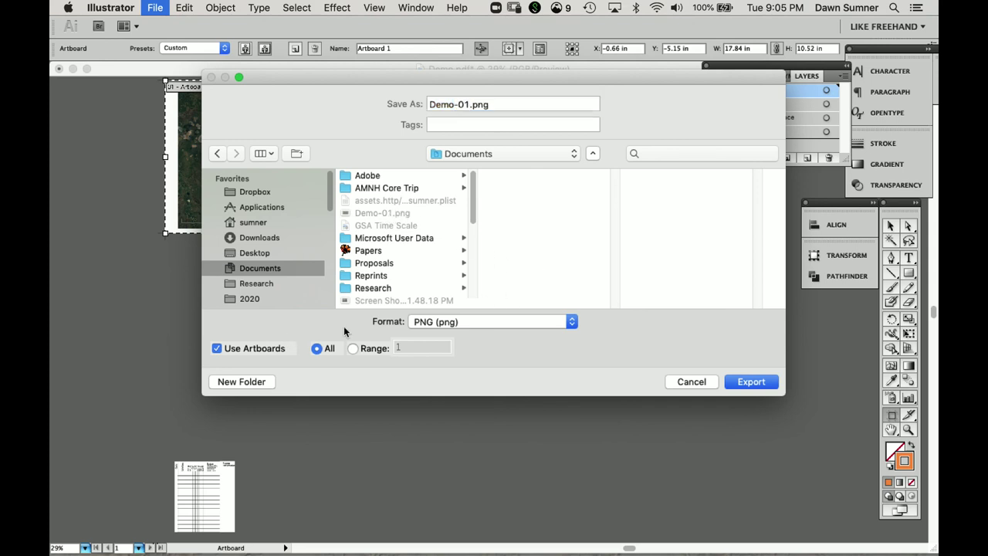
left_click(756, 383)
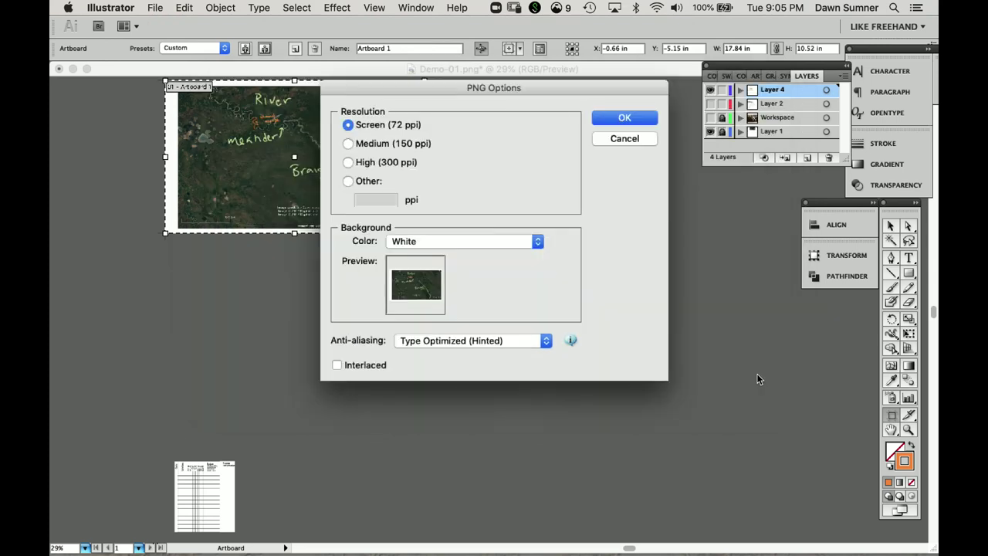
left_click(625, 118)
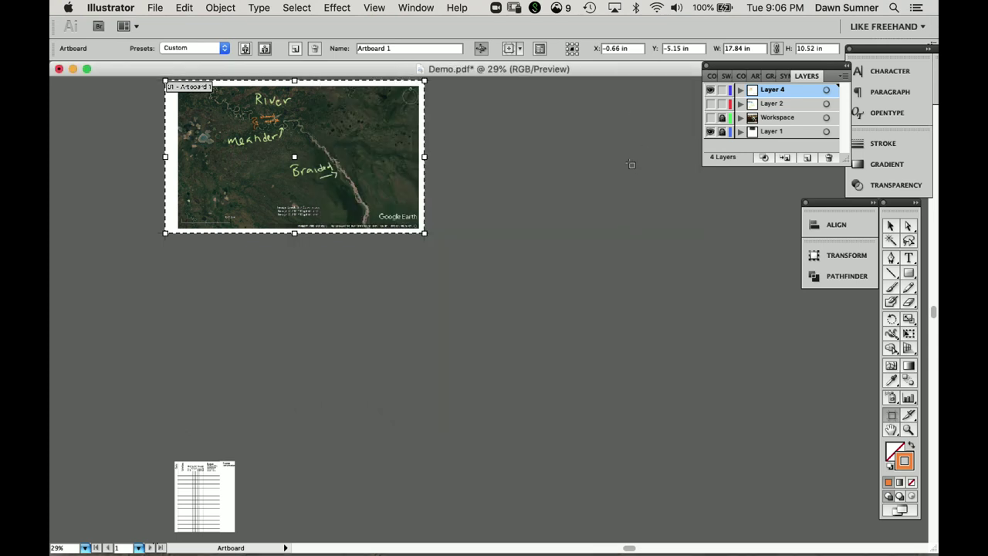